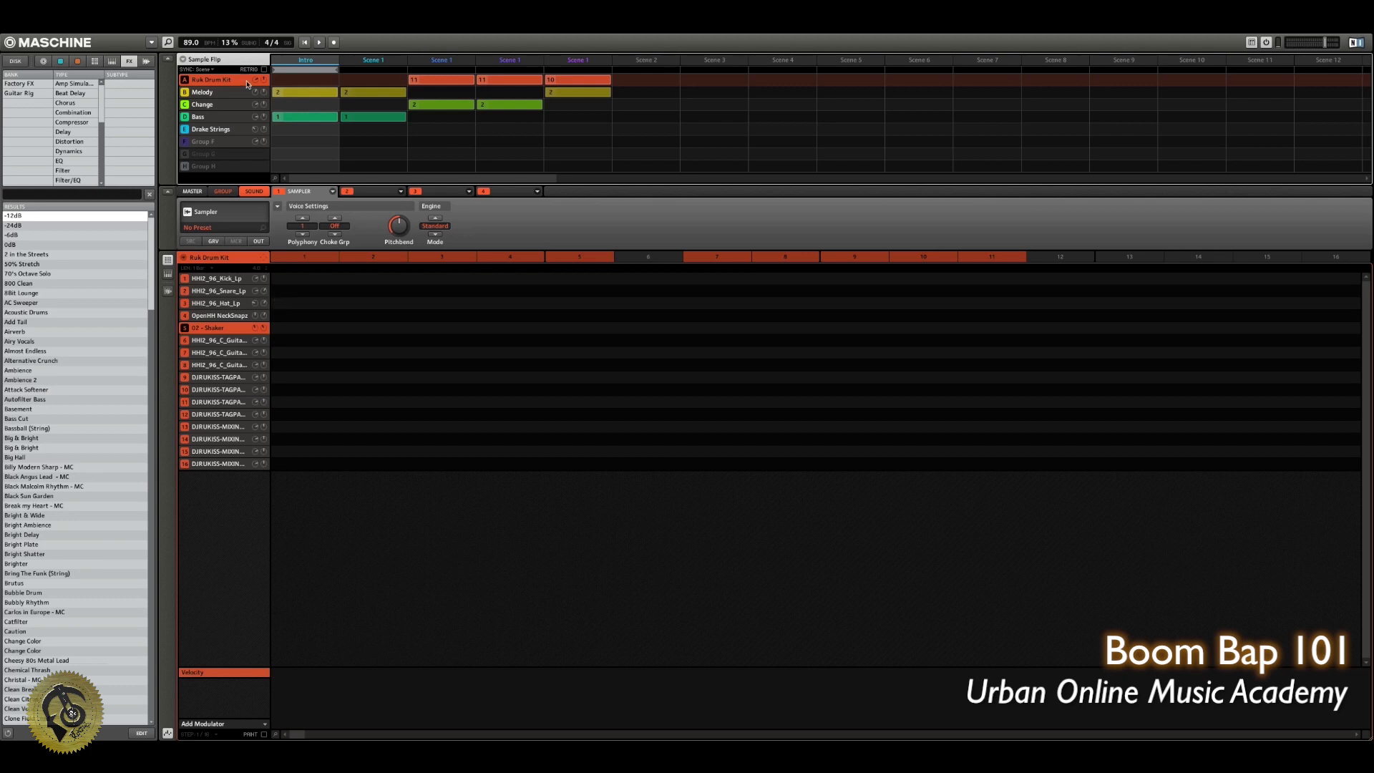
# Play the Intro with the Melody group selected, and continue listening through the first Scene 1.
pyautogui.click(209, 93)
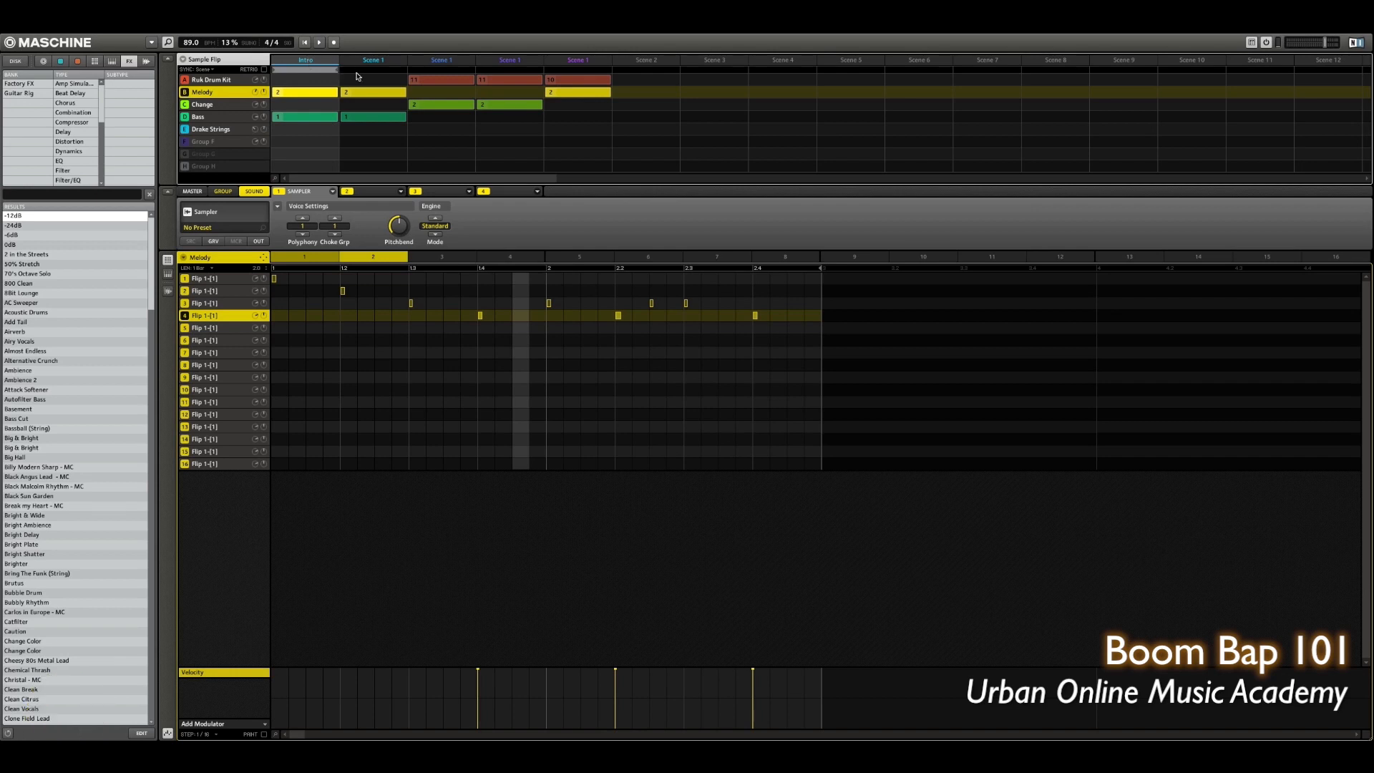
pyautogui.press('space')
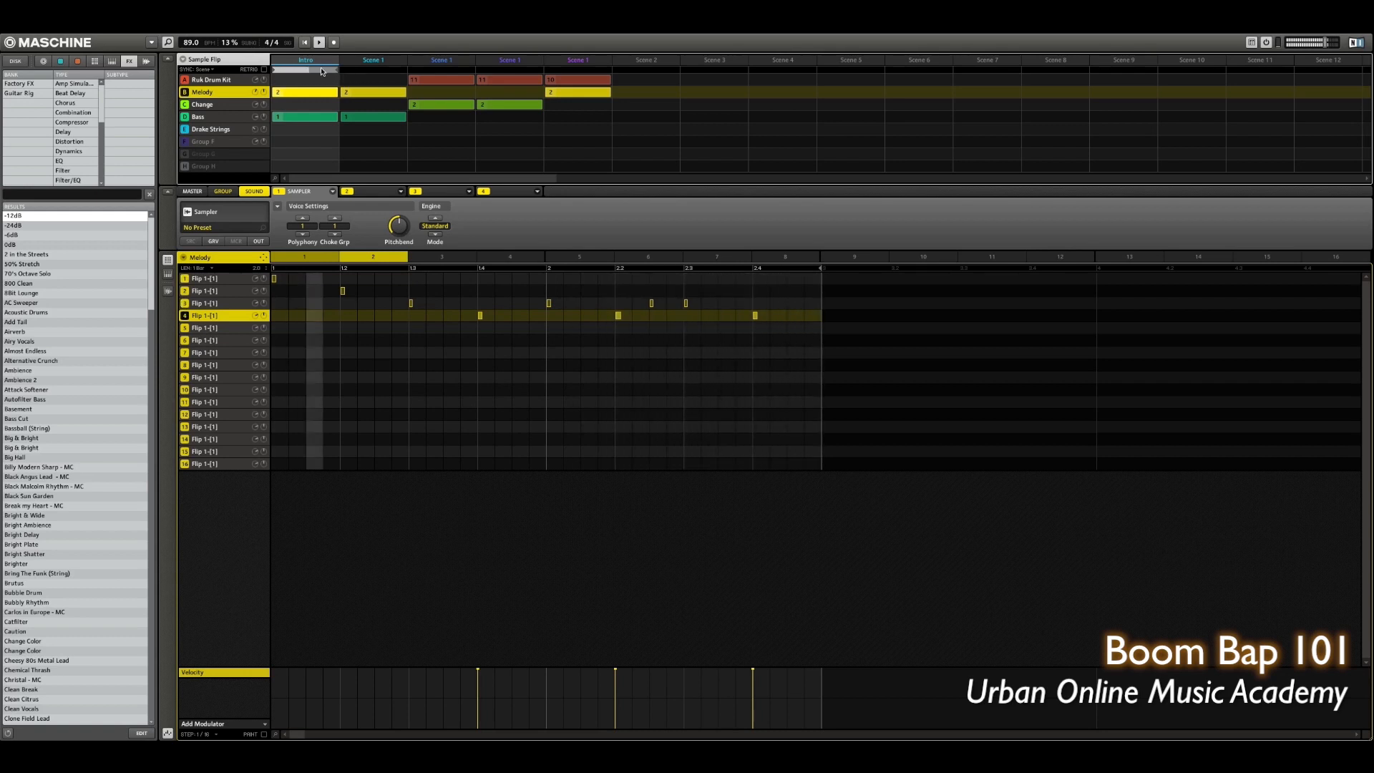
pyautogui.click(366, 73)
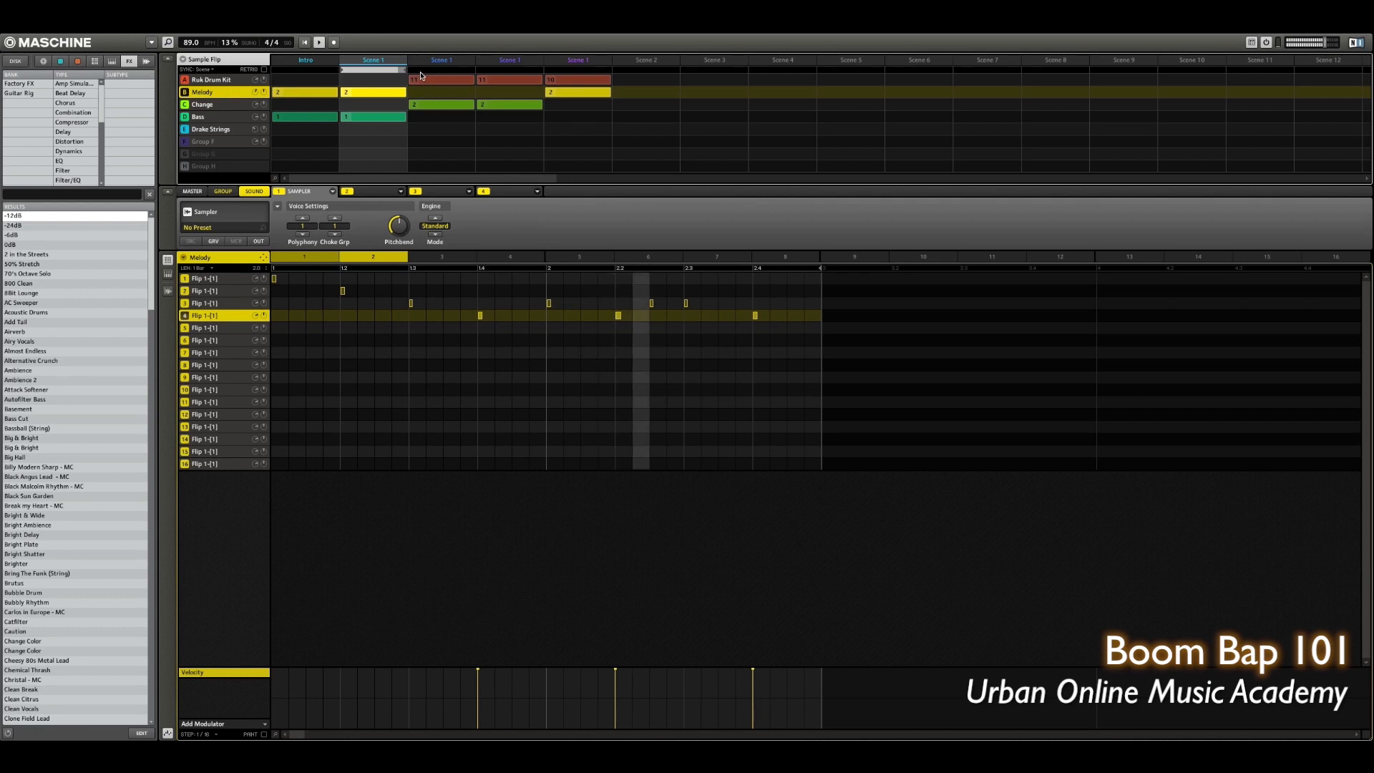
pyautogui.press('space')
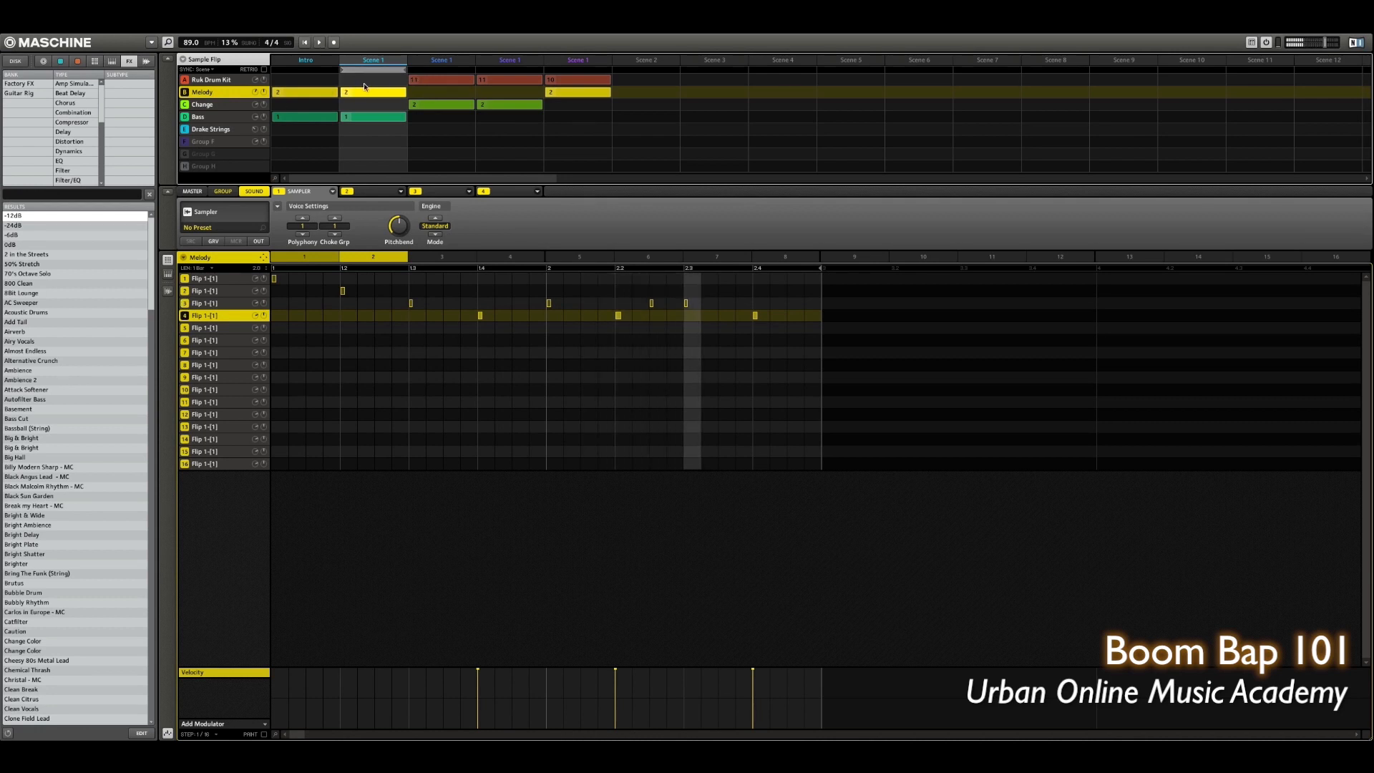
# Assign Ruk Drum Kit pattern 4 to the scene after the Intro, and listen to the following scene for comparison.
pyautogui.click(364, 84)
pyautogui.click(308, 257)
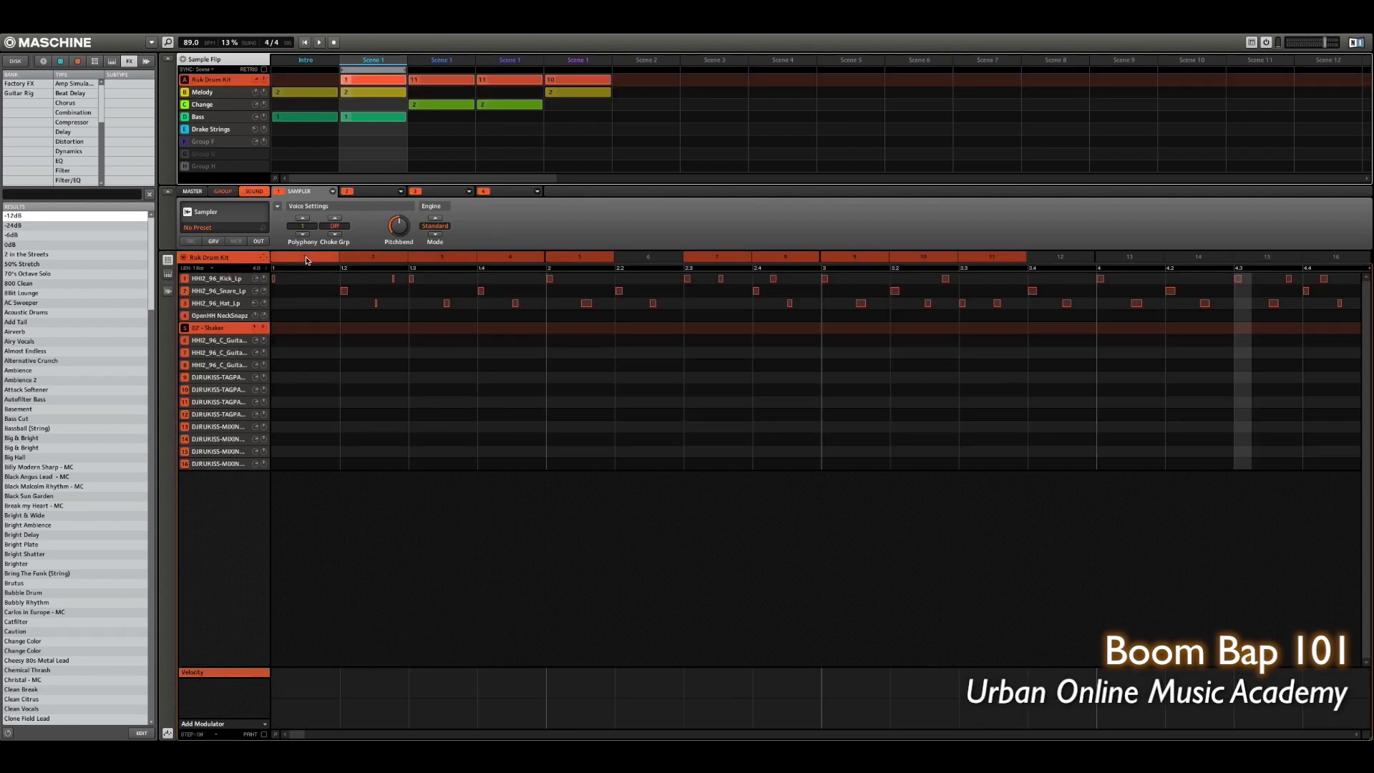
pyautogui.click(512, 259)
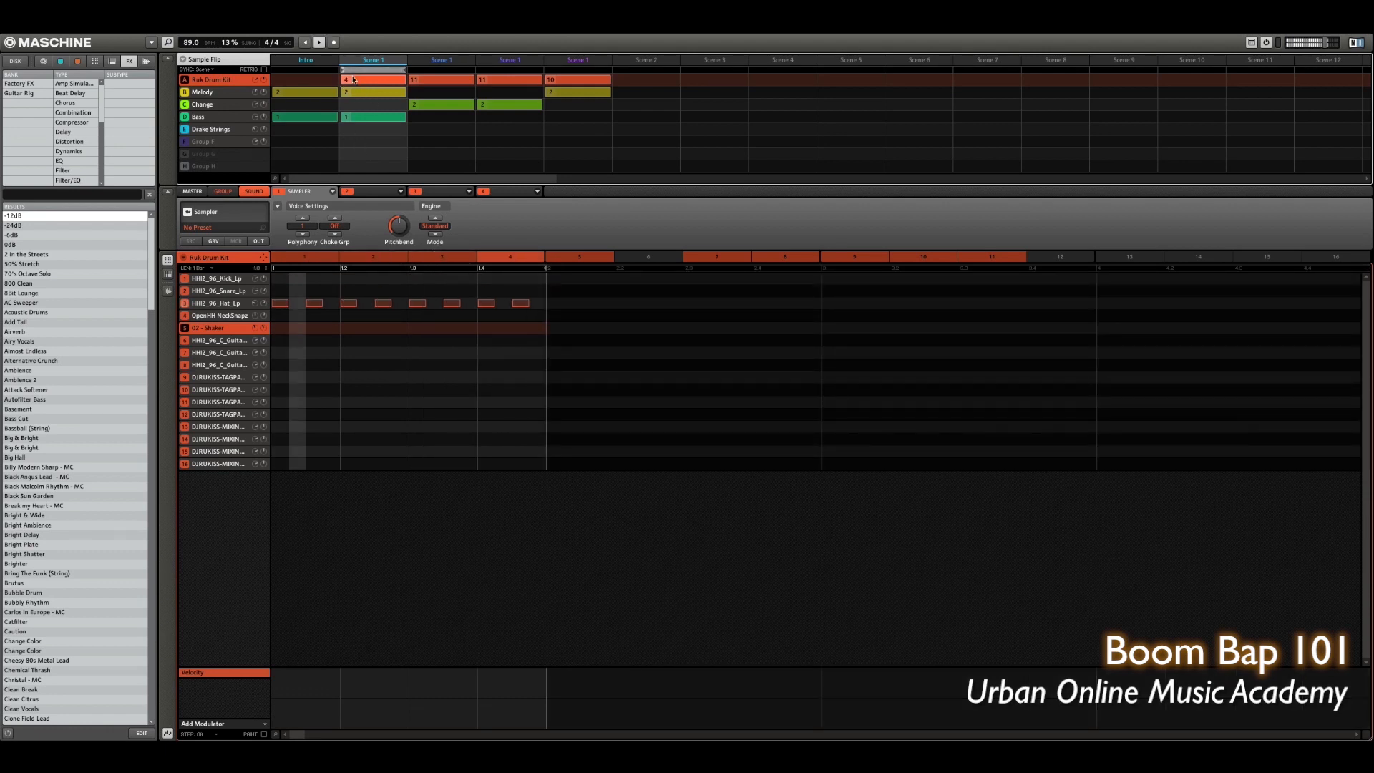
pyautogui.click(432, 79)
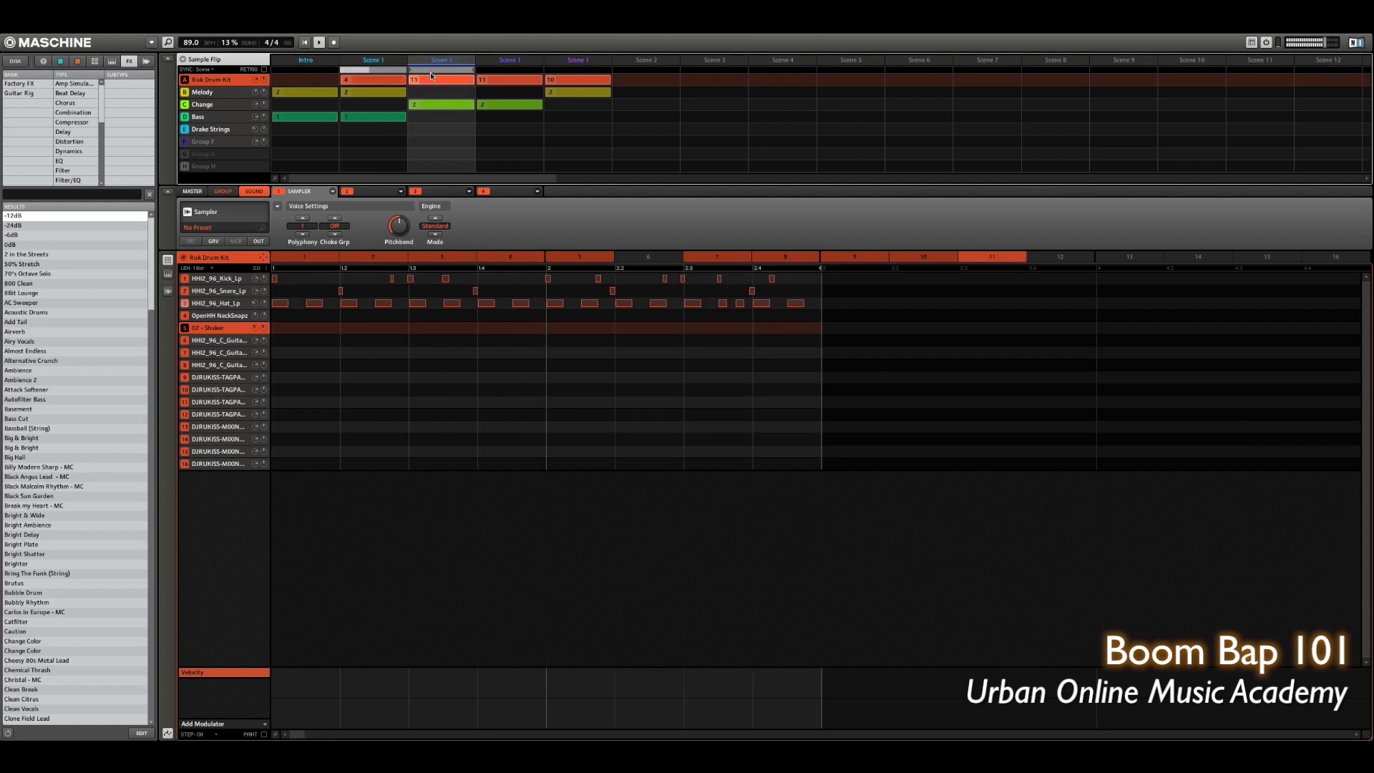
# Rename the scene after the Intro as I2, and play back the scene that follows it.
pyautogui.click(360, 63)
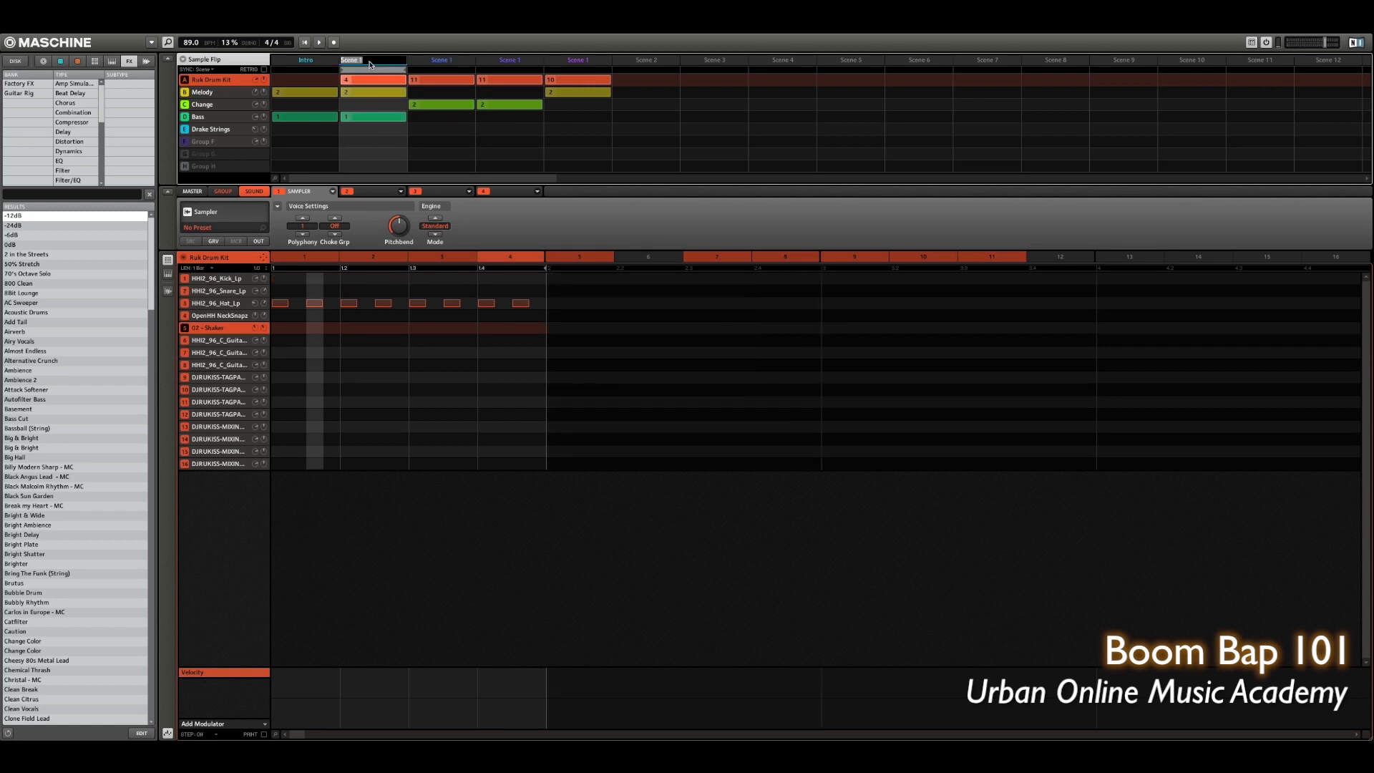
pyautogui.press('BackSpace')
pyautogui.press('Return')
pyautogui.click(431, 62)
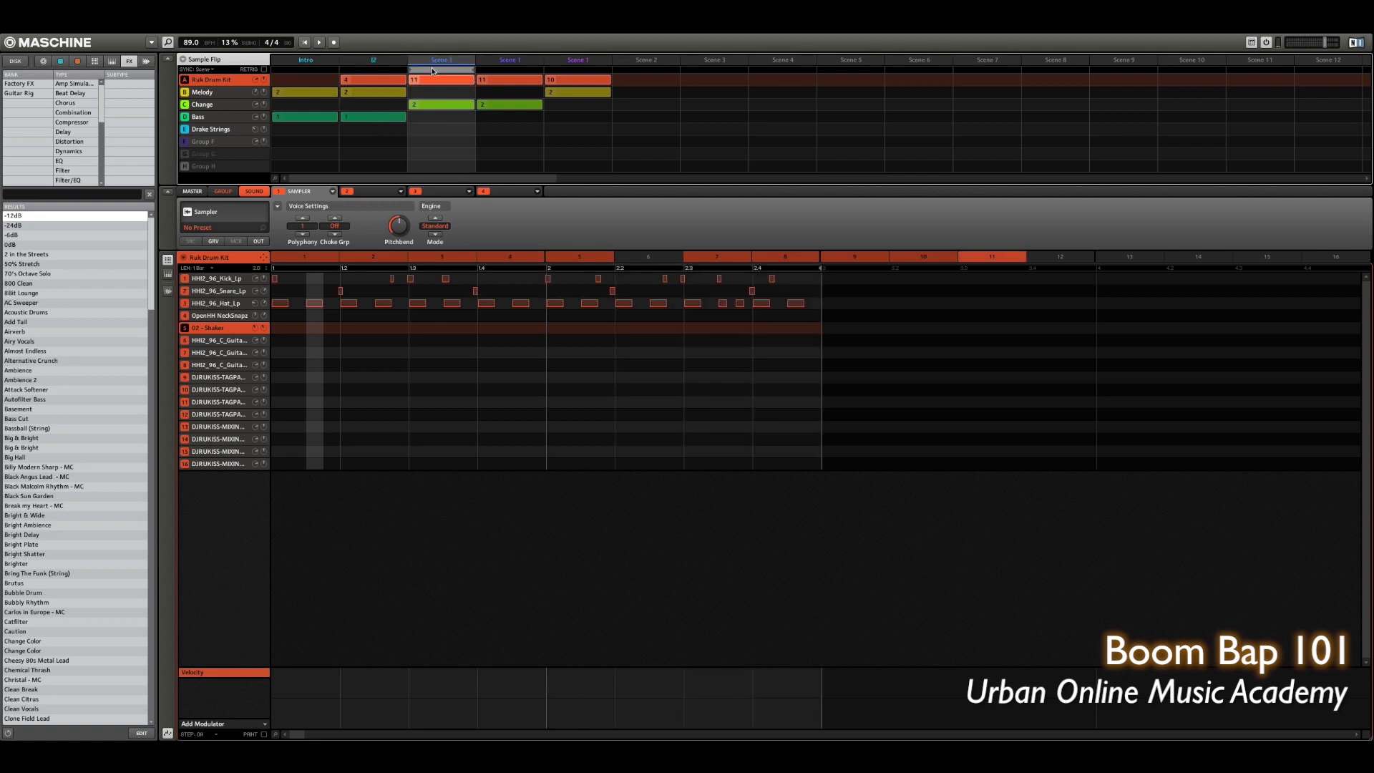
pyautogui.press('space')
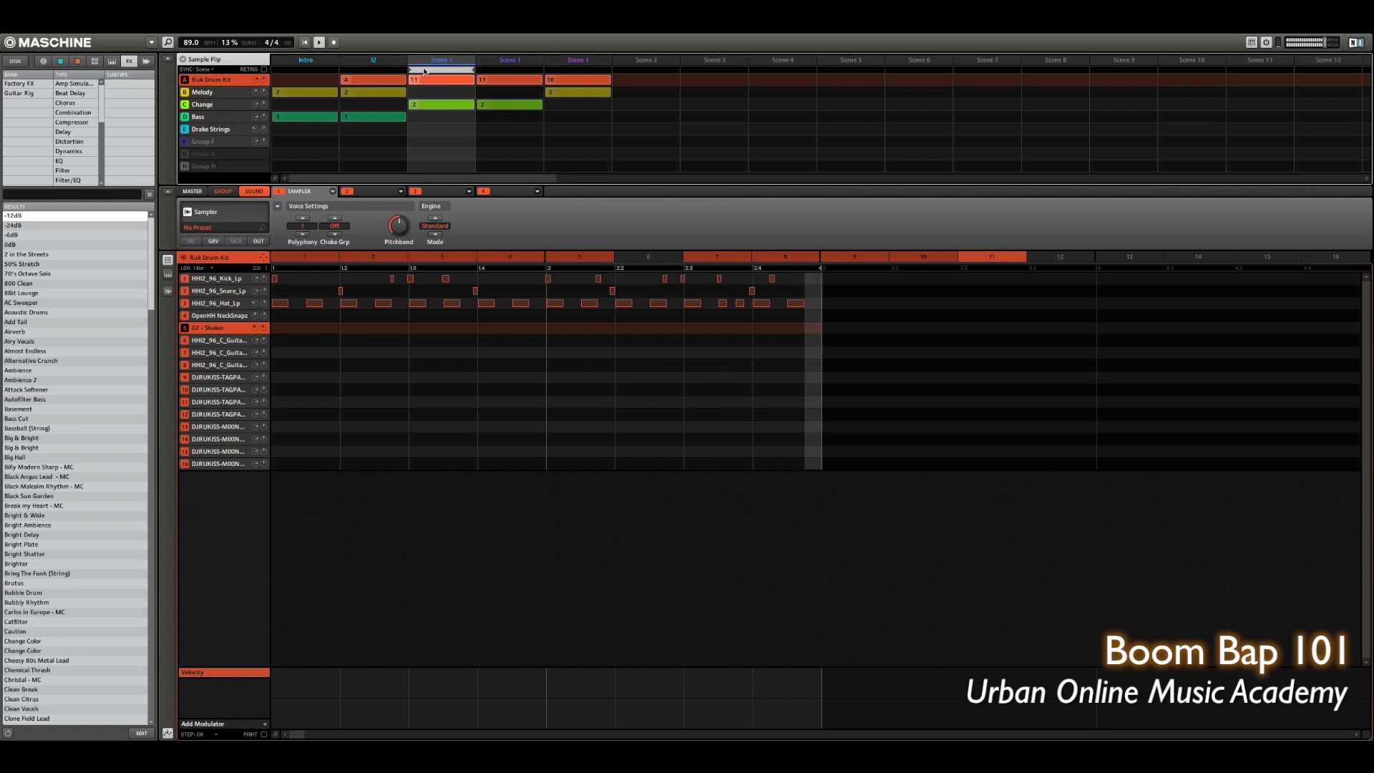
# Duplicate the I2 scene and rename the copy as Verse.
pyautogui.click(367, 61)
pyautogui.rightClick(375, 62)
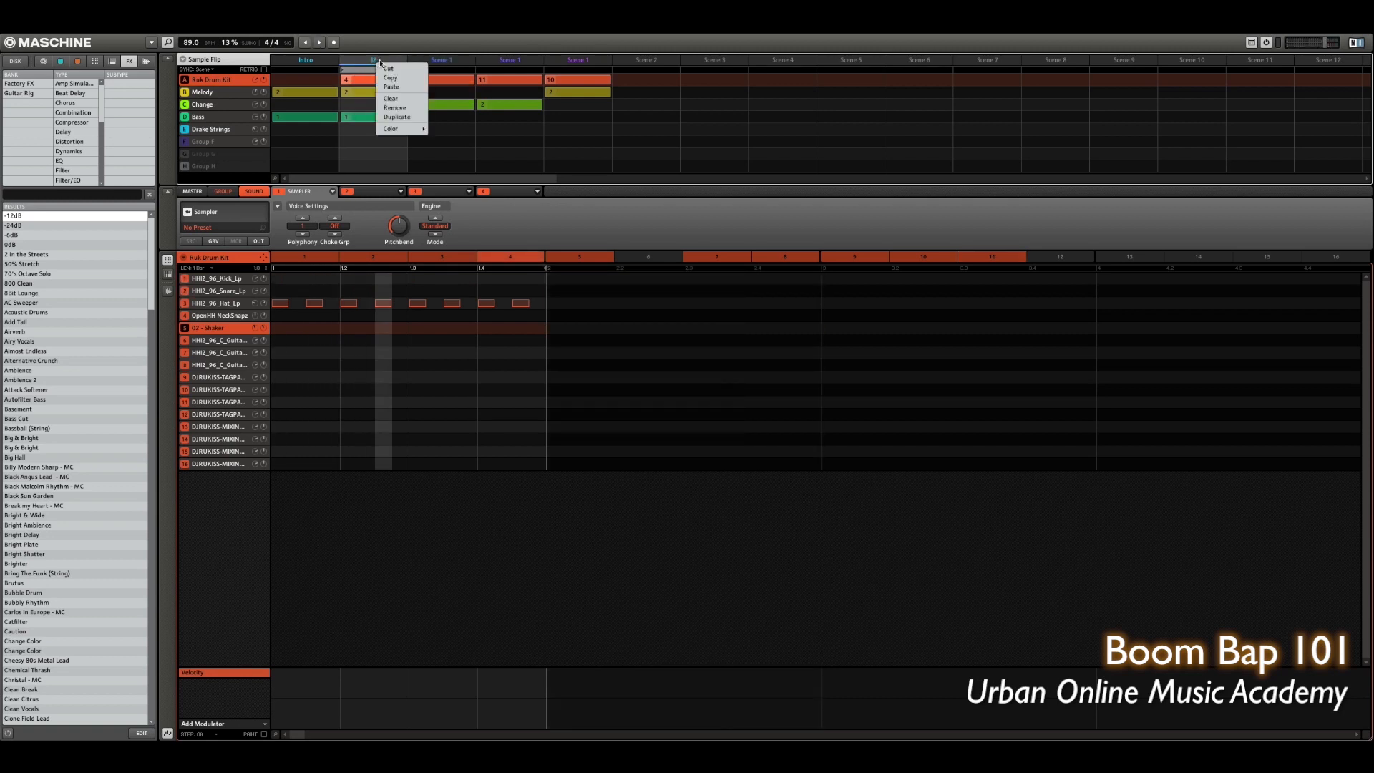
pyautogui.click(396, 118)
pyautogui.doubleClick(448, 62)
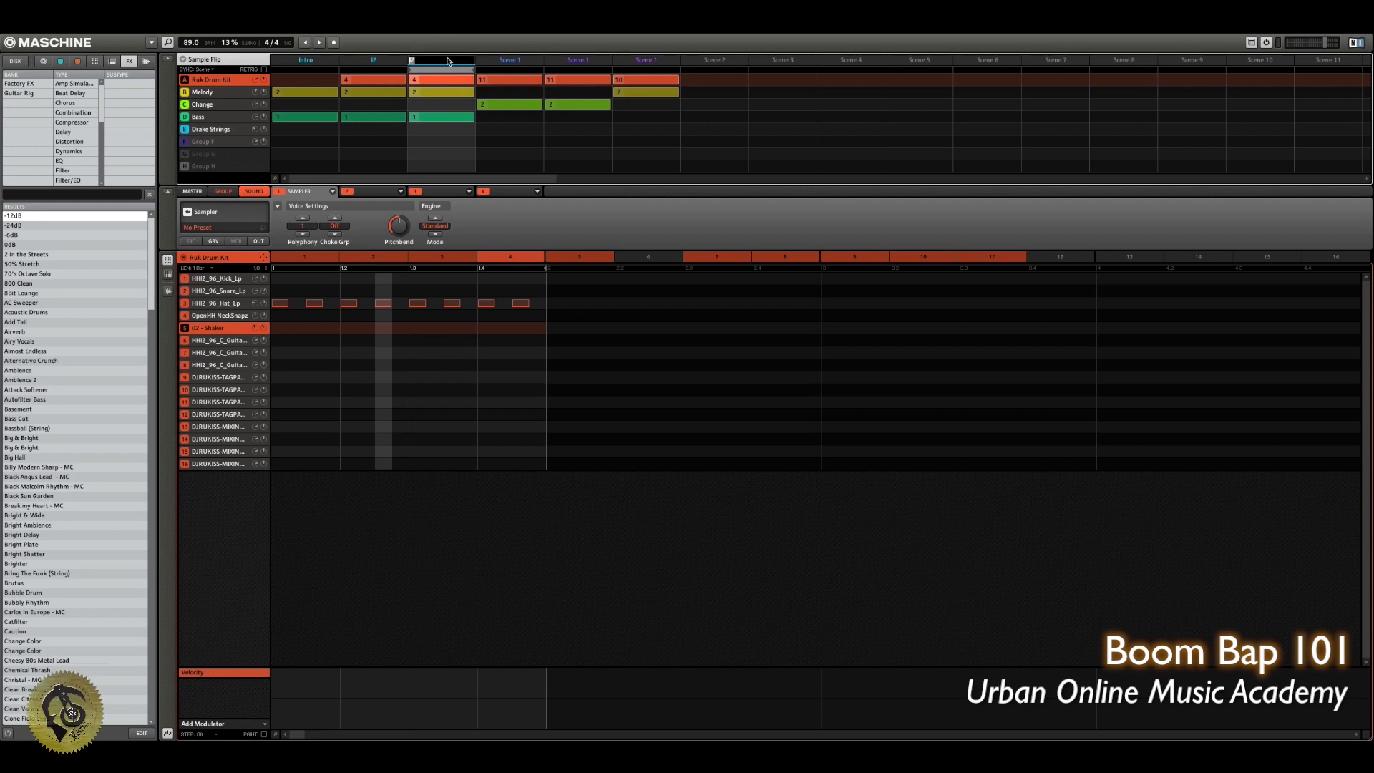
pyautogui.write('VERES')
pyautogui.press('Return')
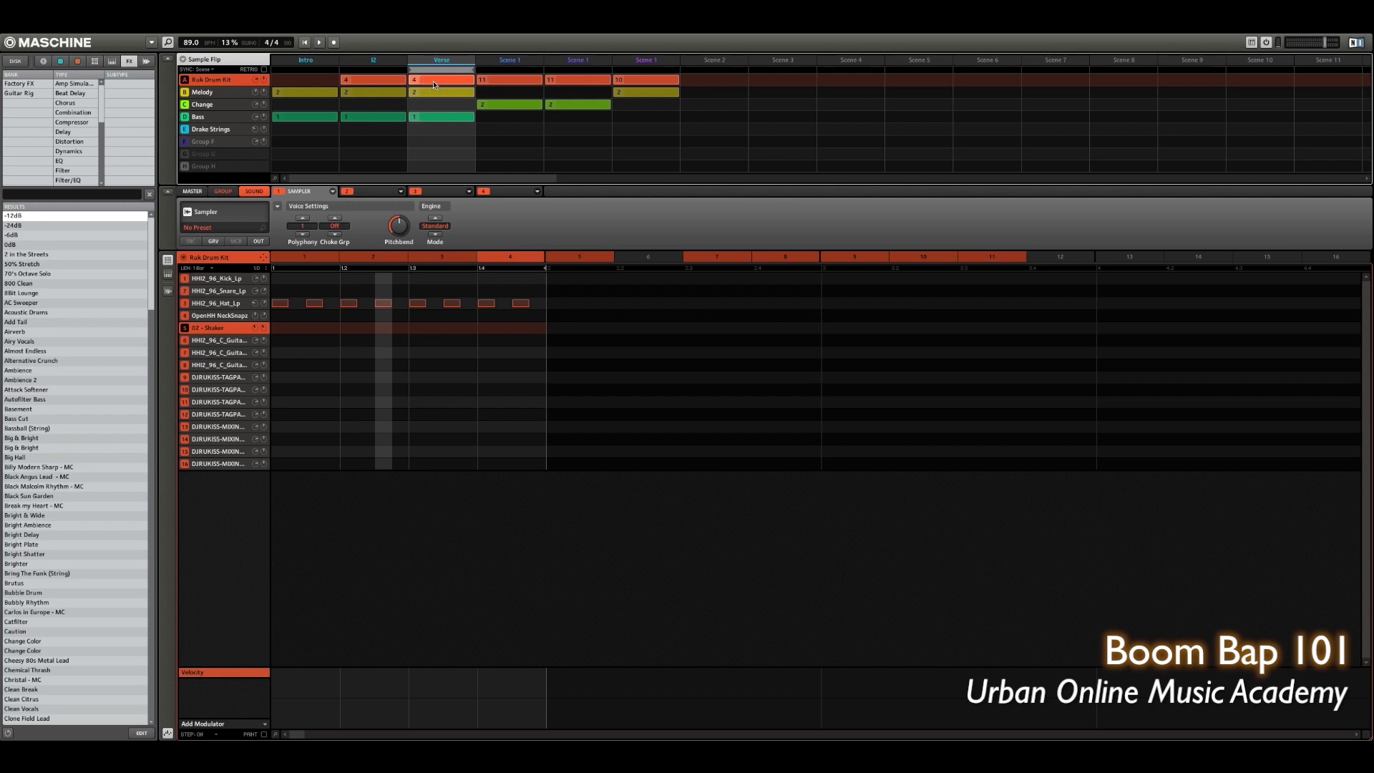
# Assign Ruk Drum Kit pattern 11 to the Verse scene, and duplicate the scene until there are four Verse scenes.
pyautogui.click(993, 258)
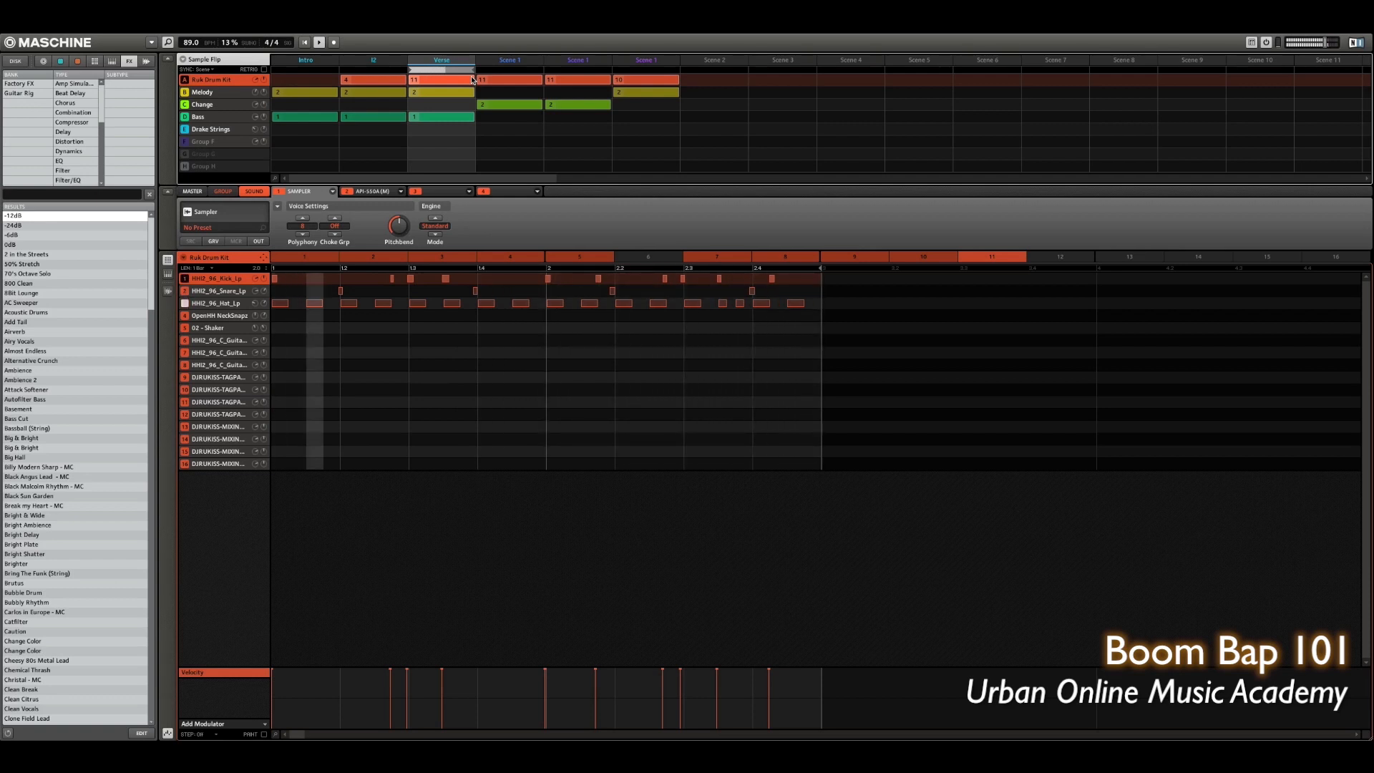
pyautogui.rightClick(464, 66)
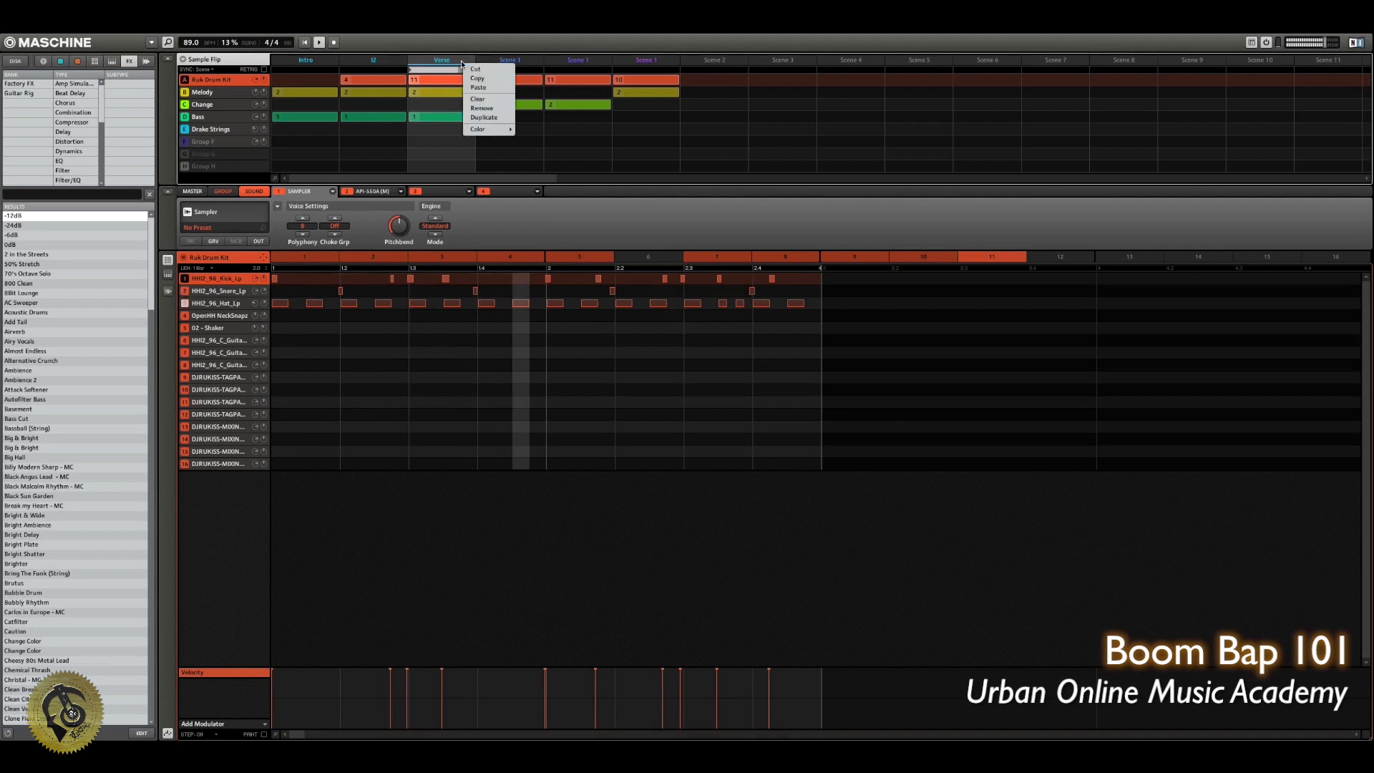
pyautogui.click(490, 120)
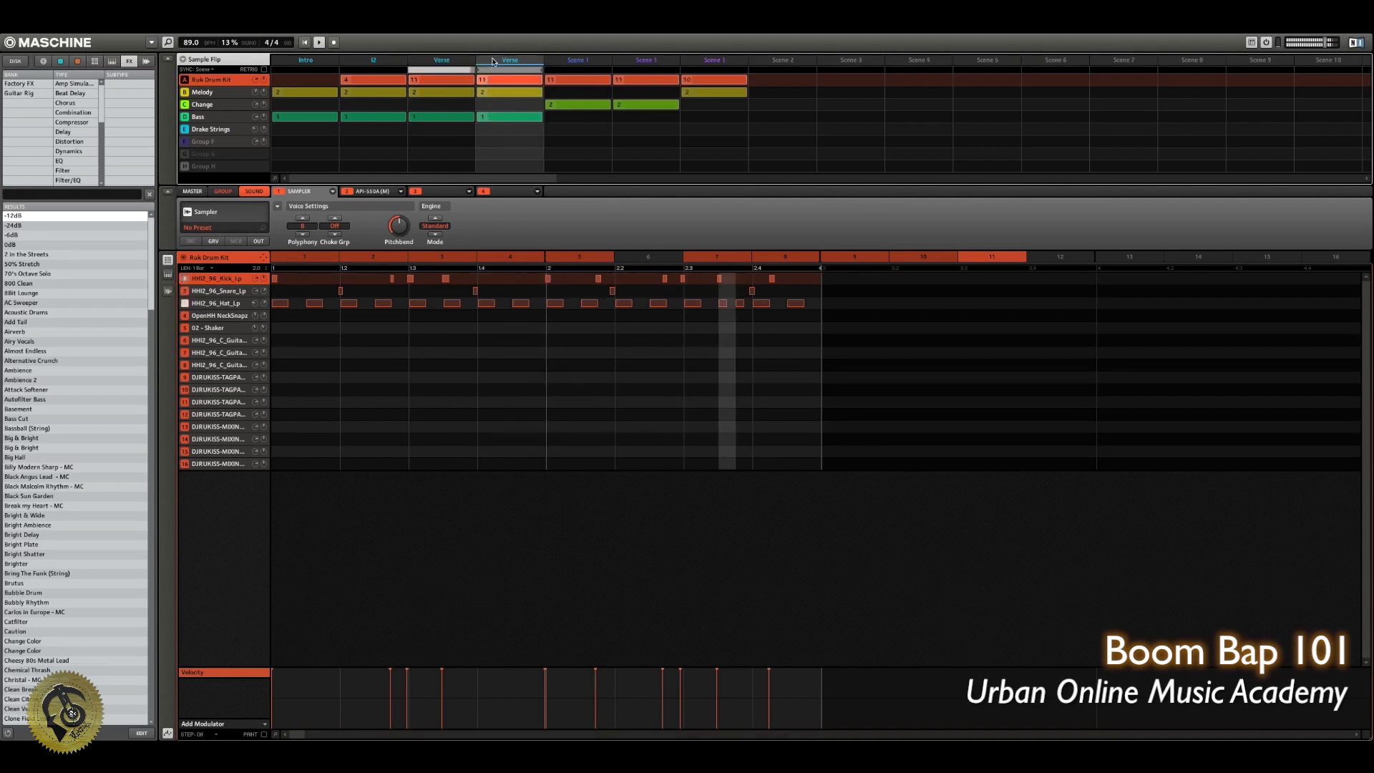
pyautogui.rightClick(494, 64)
pyautogui.click(520, 122)
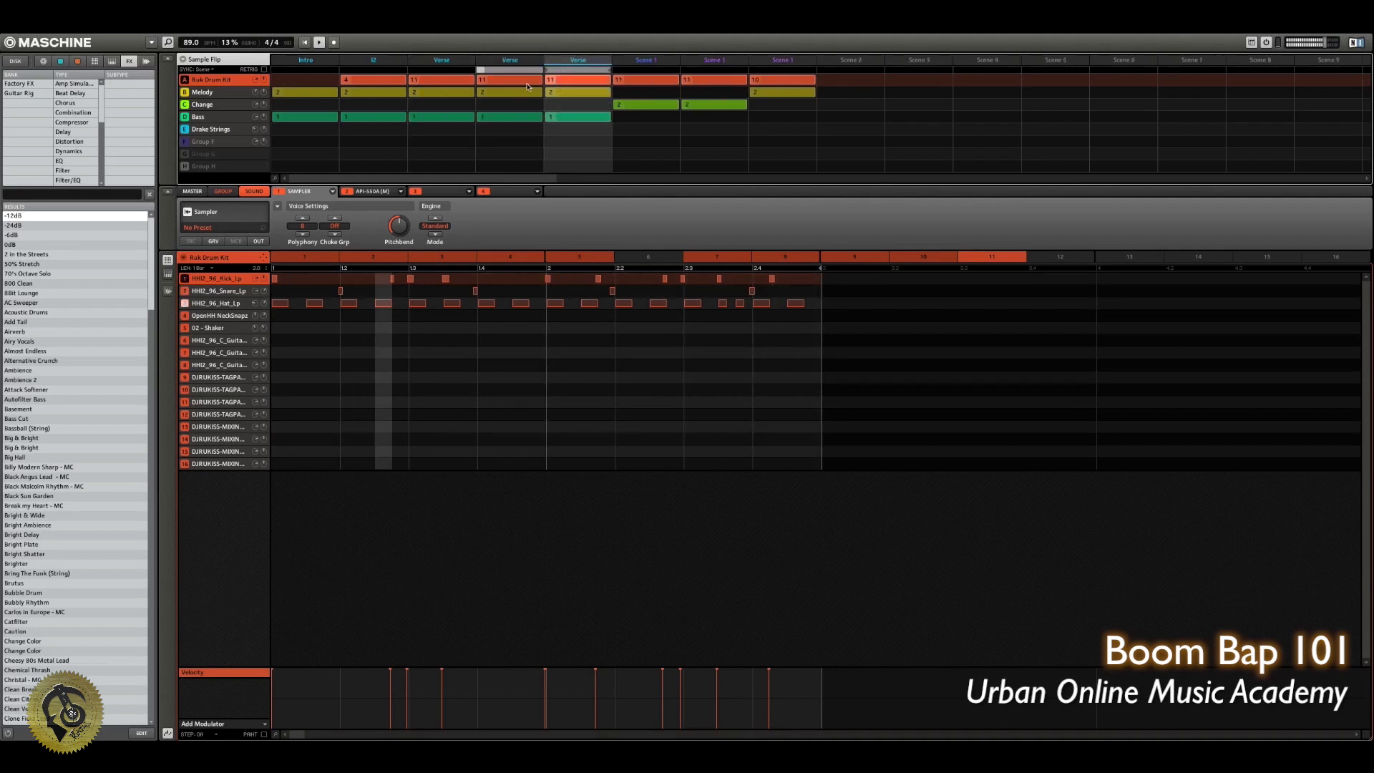
pyautogui.rightClick(569, 62)
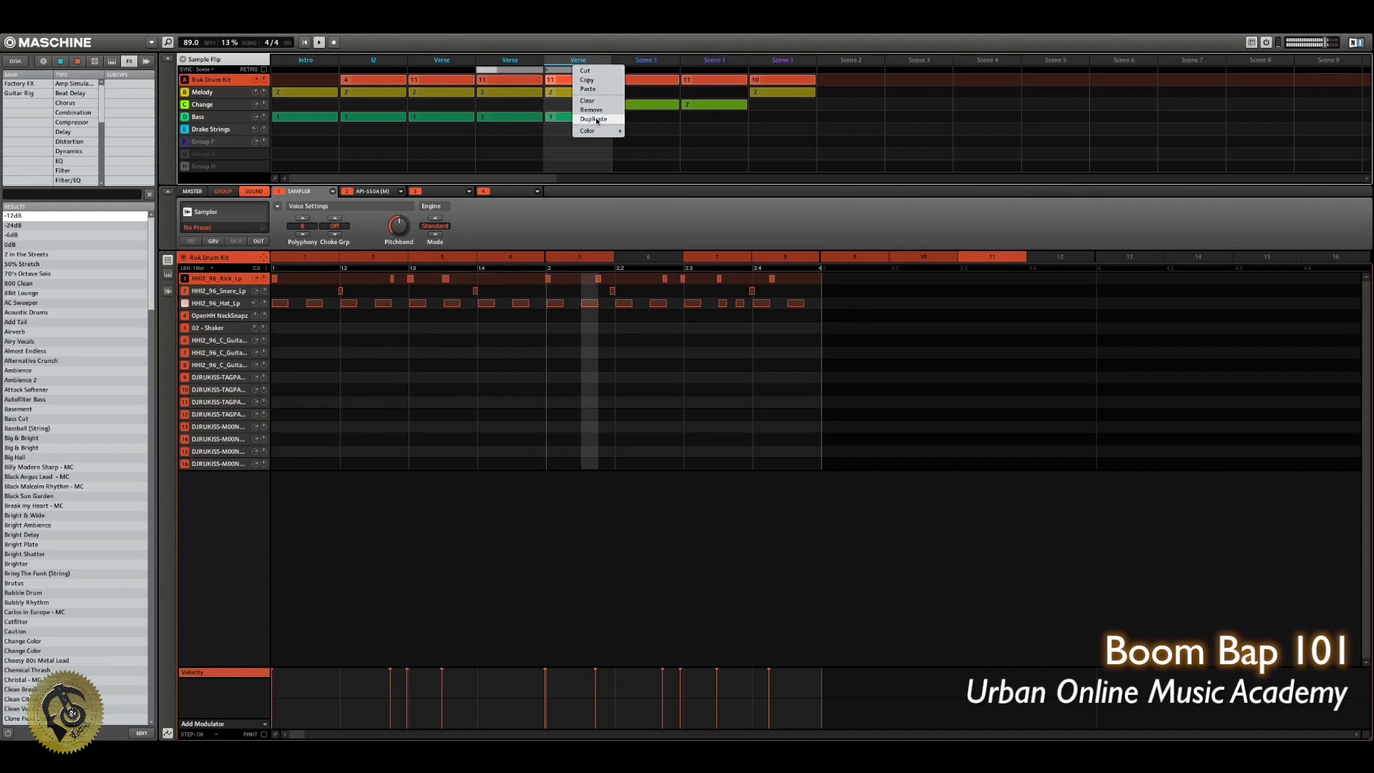
pyautogui.click(597, 122)
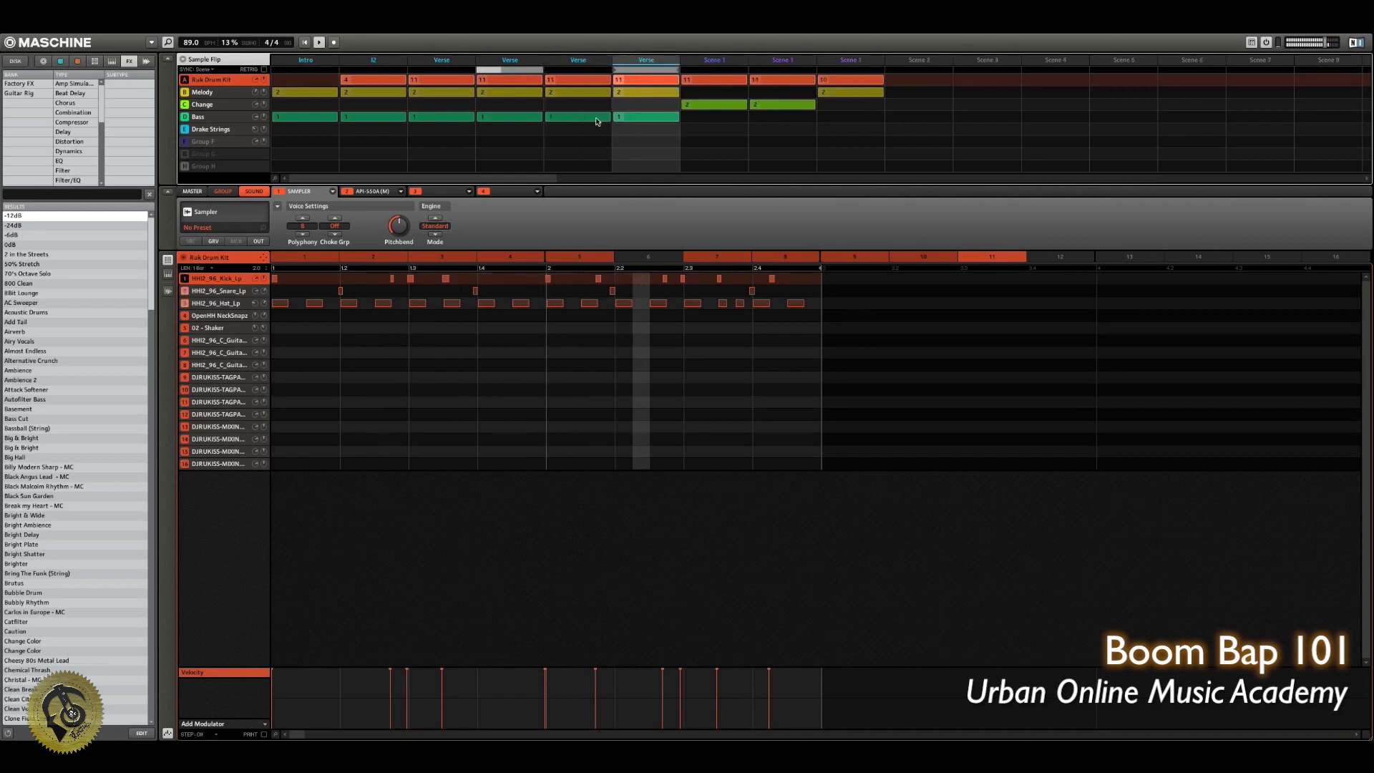
# Remove the Melody patterns from the second and fourth Verse scenes, keeping pattern 2 in the third.
pyautogui.click(665, 70)
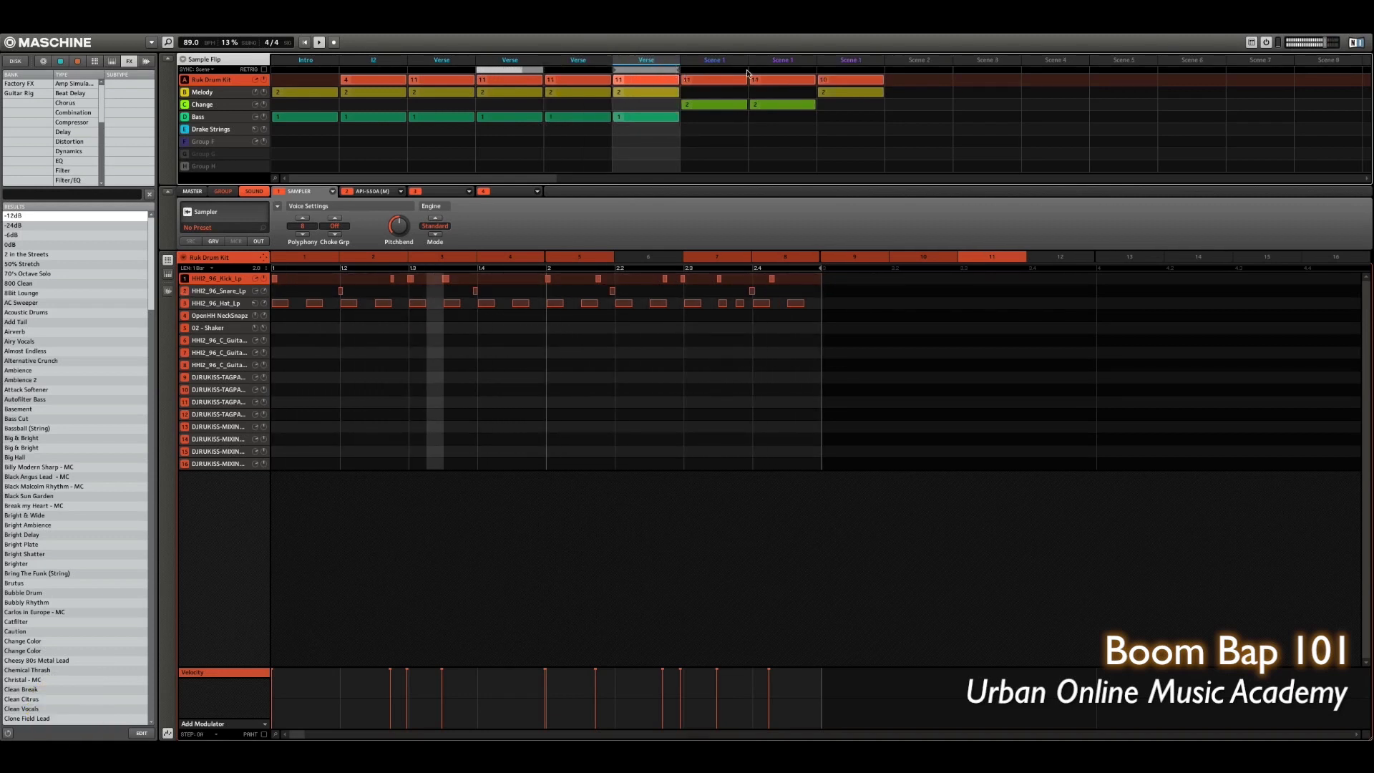
pyautogui.click(571, 94)
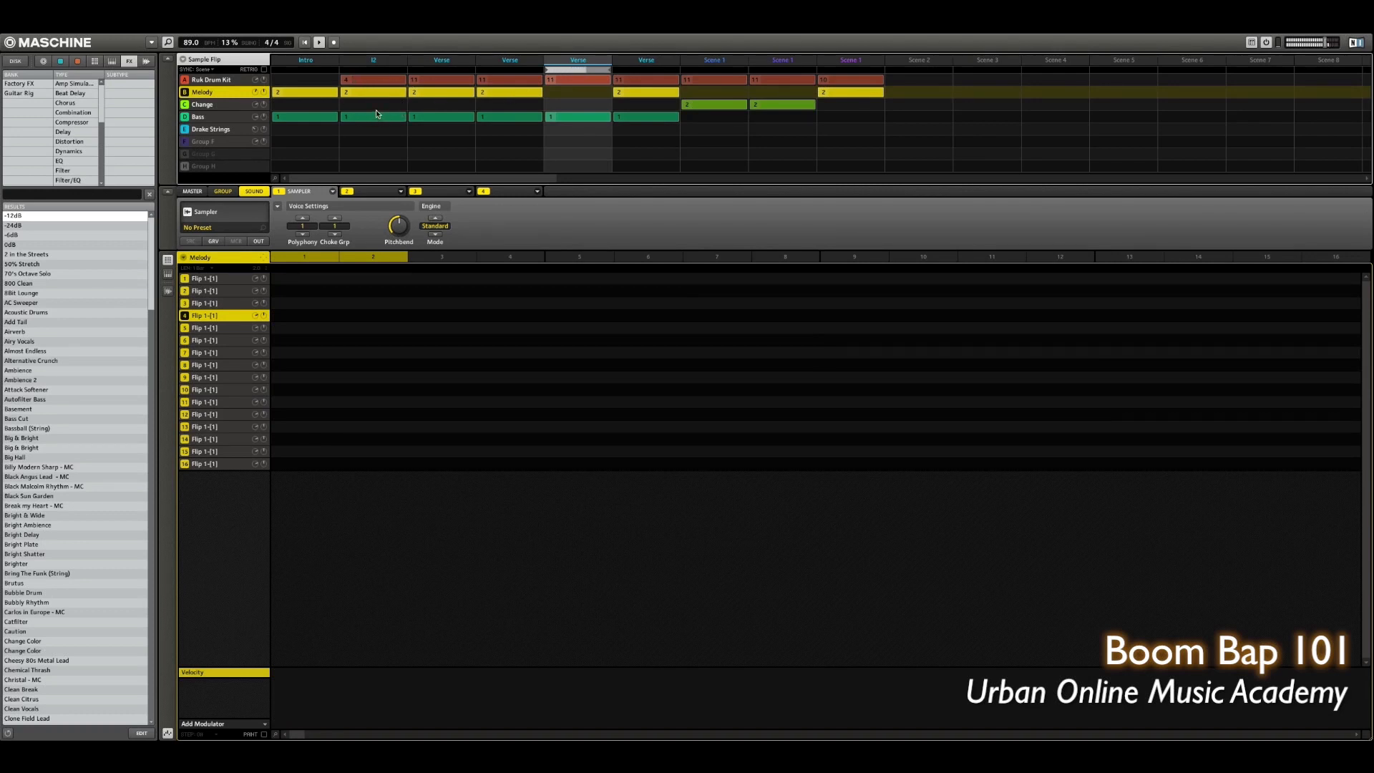
pyautogui.rightClick(498, 94)
pyautogui.click(562, 94)
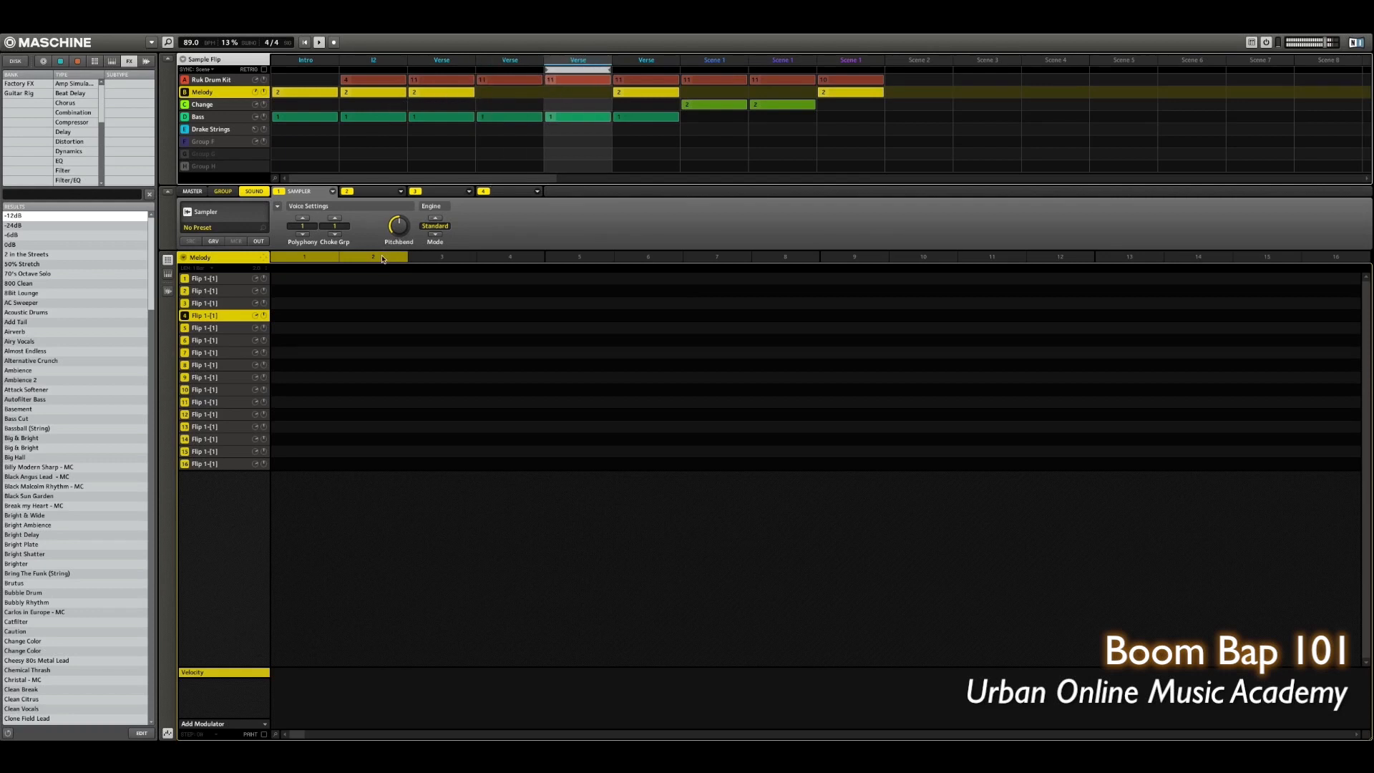
pyautogui.press('super+z')
pyautogui.rightClick(638, 93)
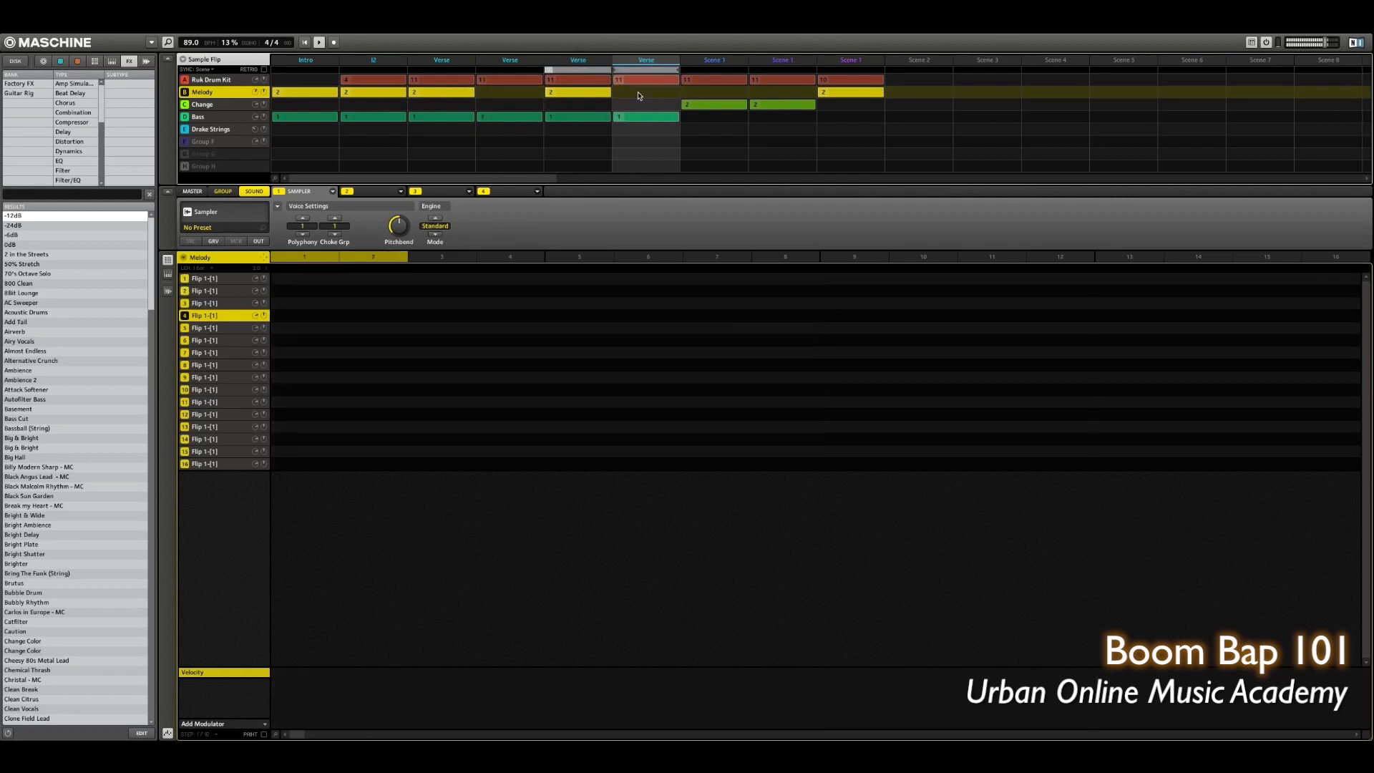
# Rename the first scene after the four Verses as Bridge.
pyautogui.click(706, 69)
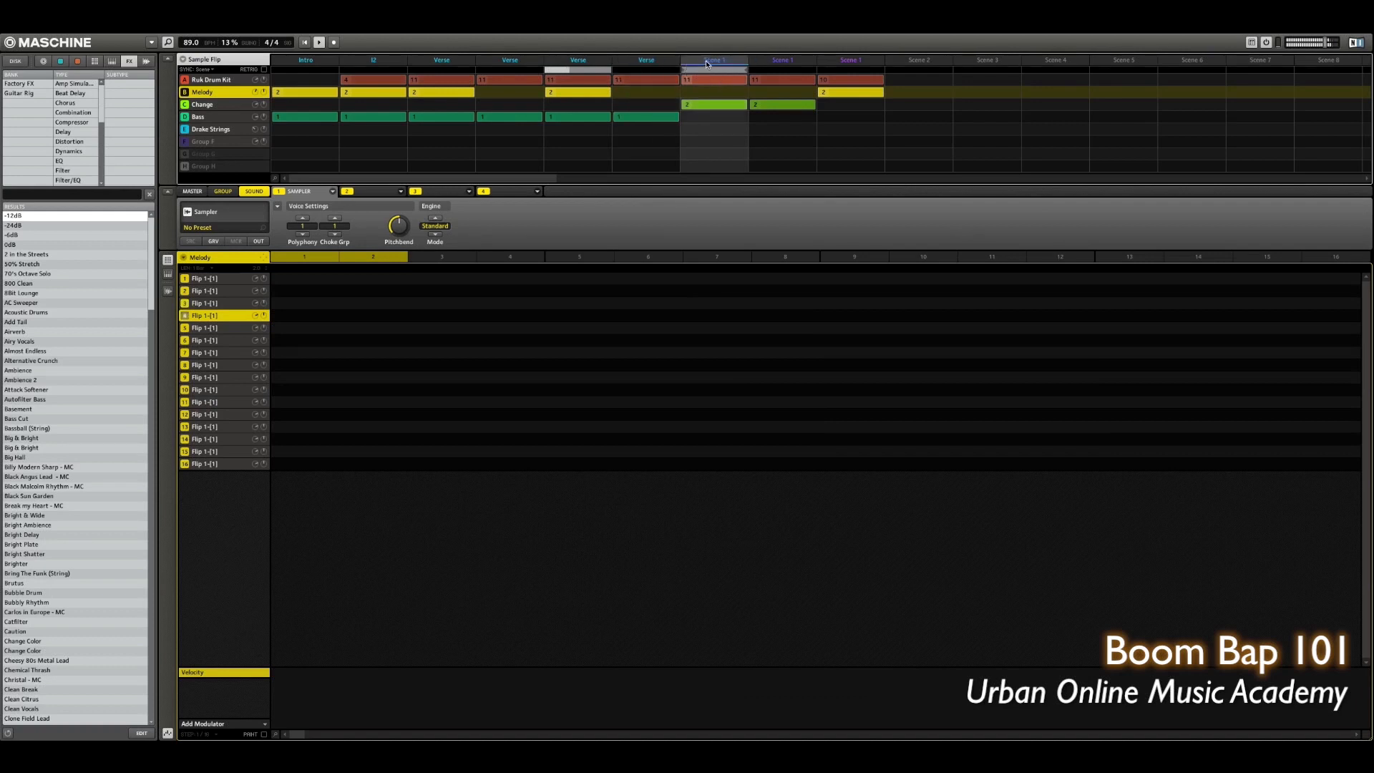
pyautogui.doubleClick(707, 62)
pyautogui.write('Chorus')
pyautogui.doubleClick(719, 63)
pyautogui.write('Bridge')
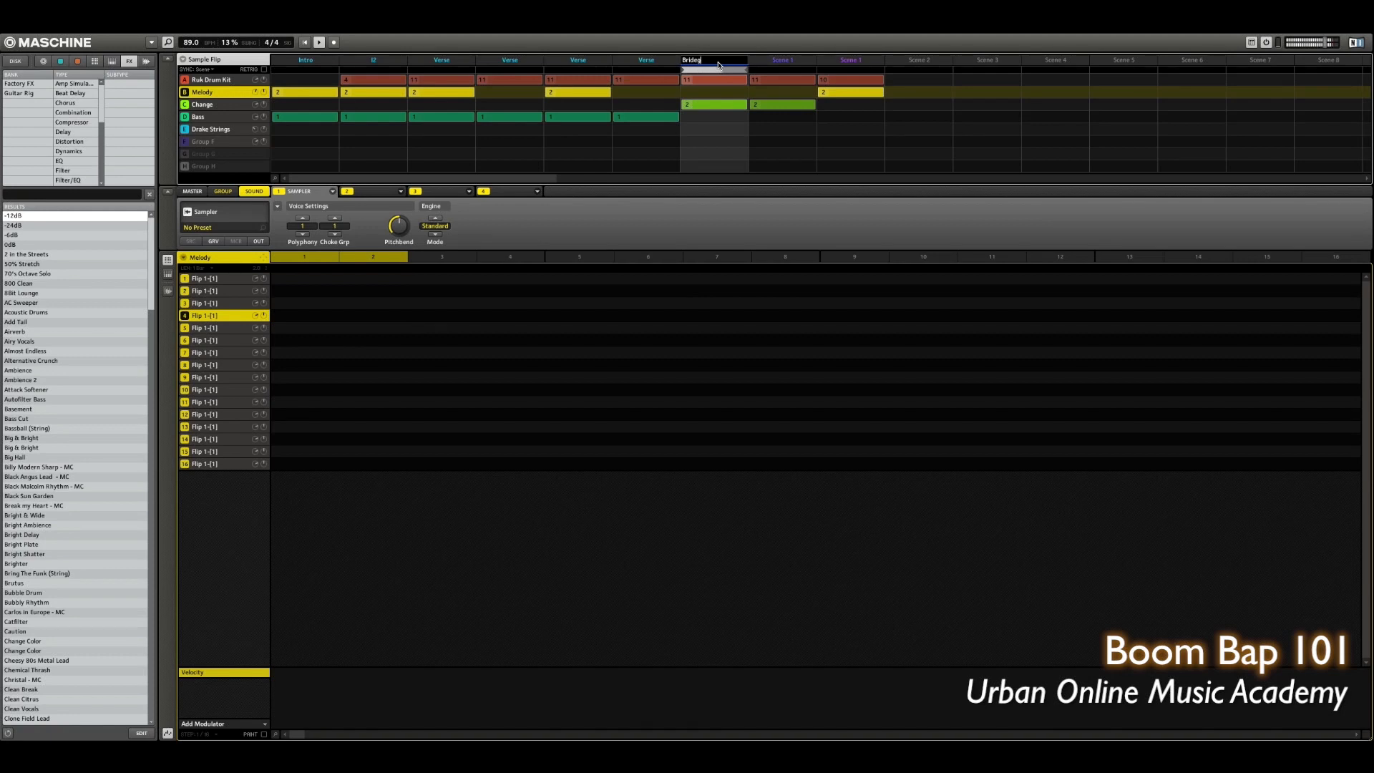
pyautogui.press('Return')
# Rename the scene after the Bridge as B2 and the last used scene as Chorus.
pyautogui.doubleClick(774, 68)
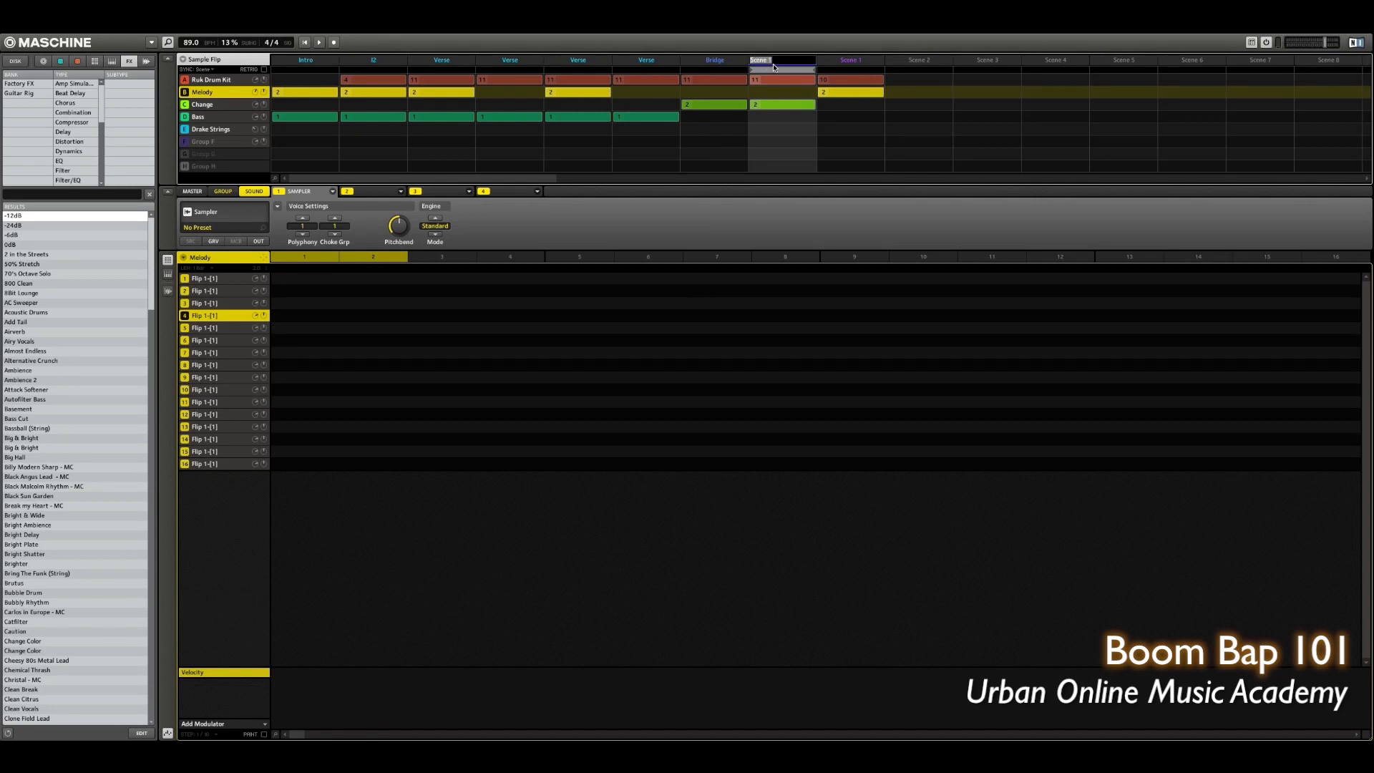
pyautogui.write('B2')
pyautogui.press('Return')
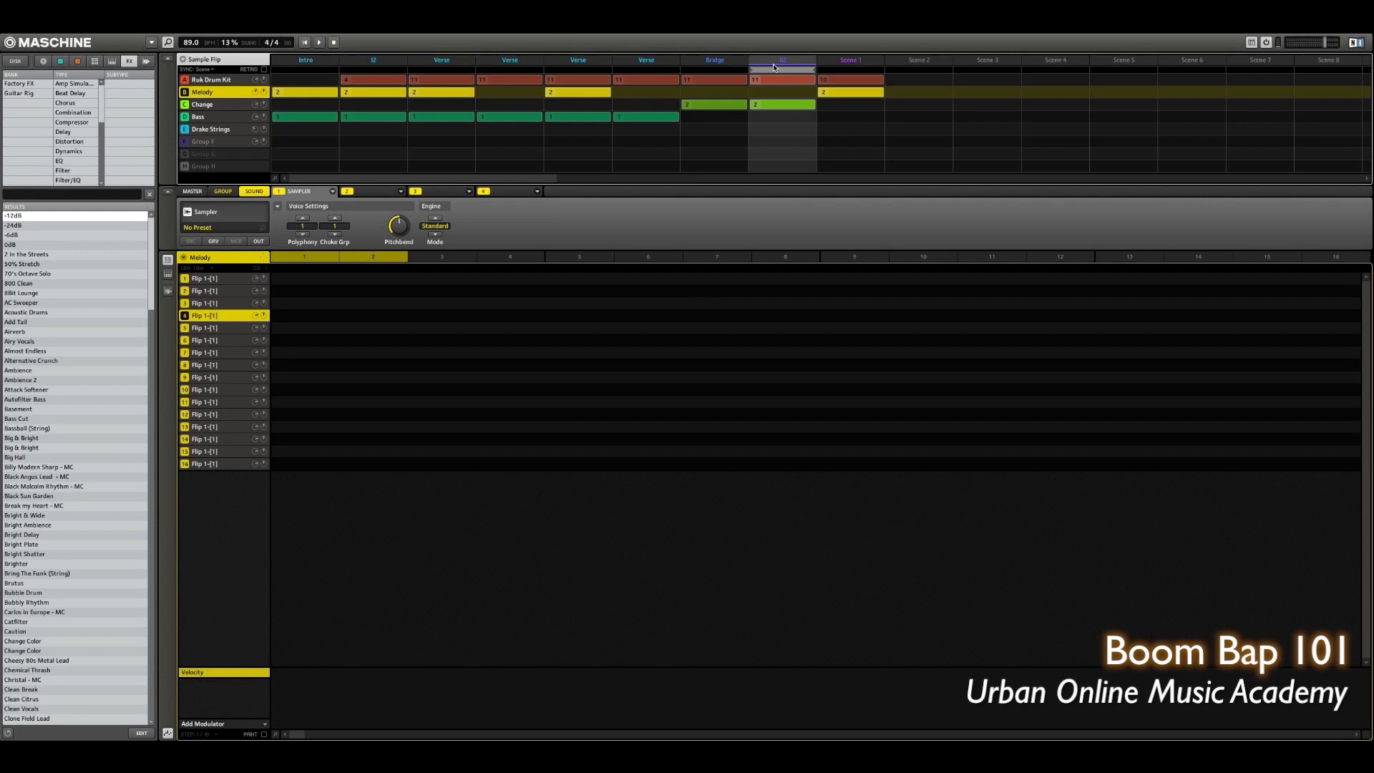
pyautogui.doubleClick(855, 62)
pyautogui.write('Chorus')
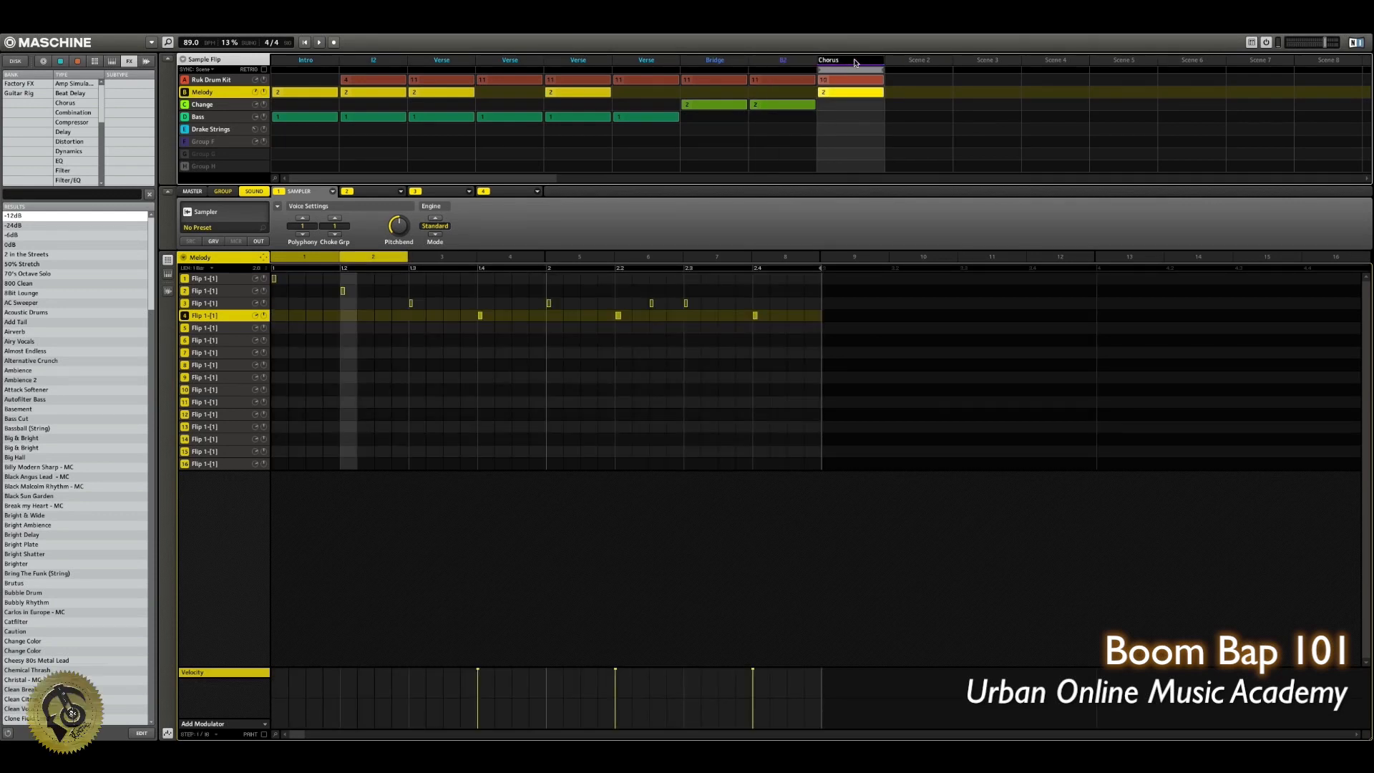
pyautogui.press('Return')
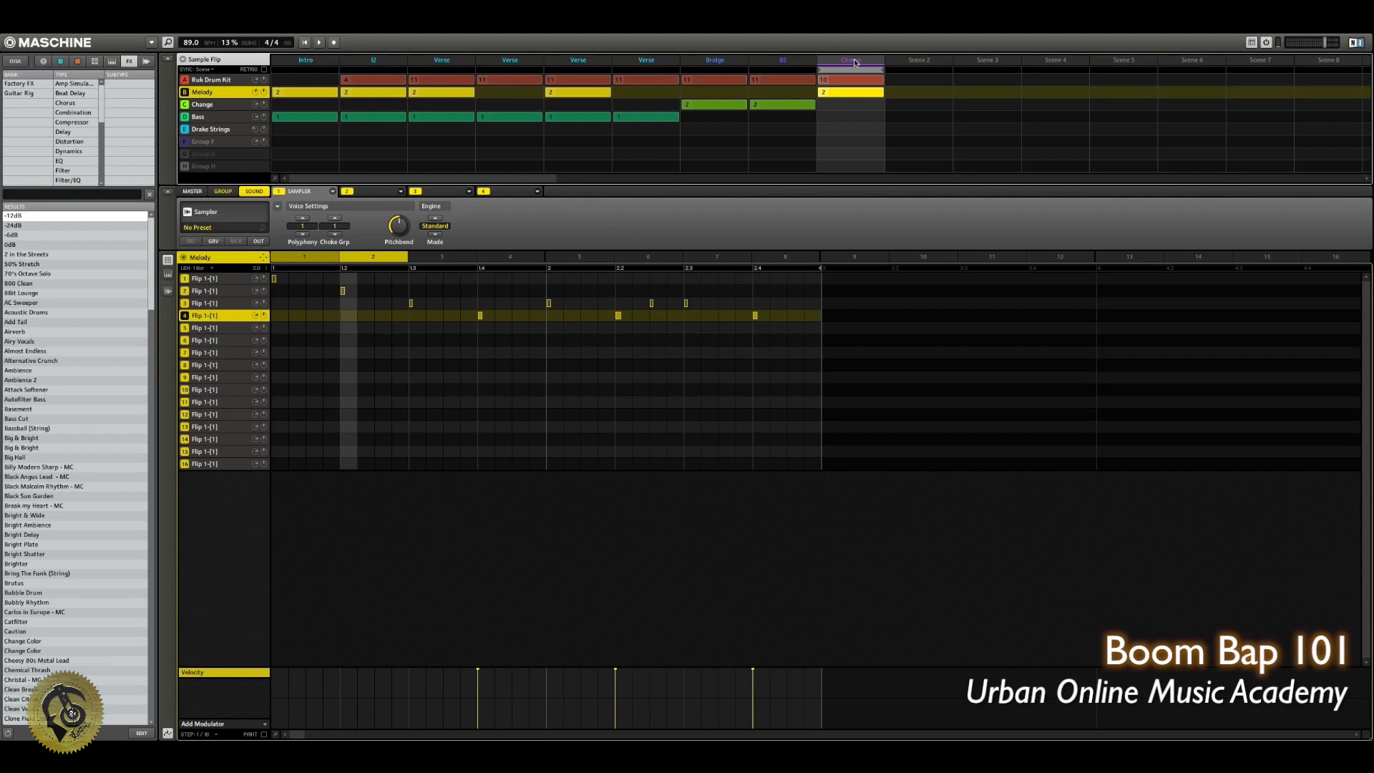
# Make an Outro scene from a duplicate of the Intro and move it to the end of the arrangement.
pyautogui.rightClick(291, 62)
pyautogui.click(308, 114)
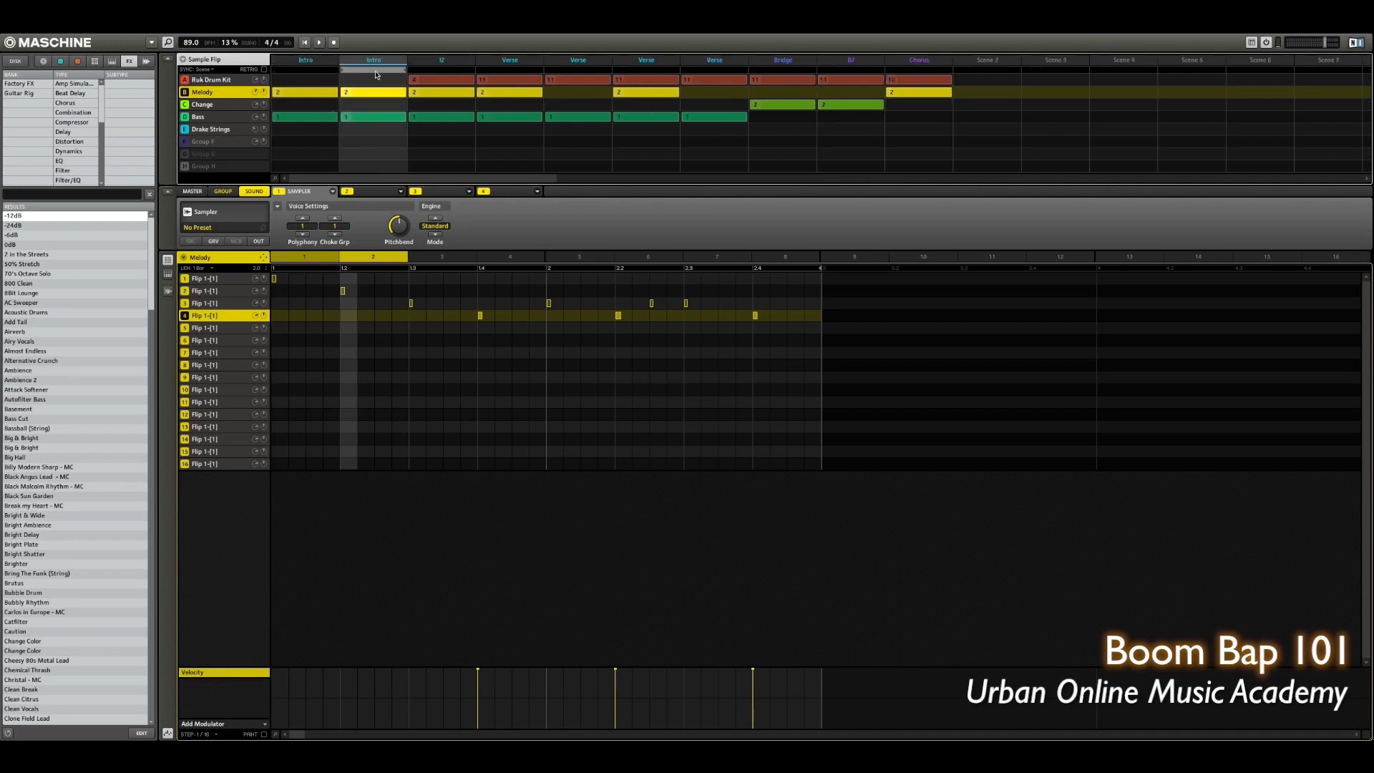
pyautogui.doubleClick(377, 62)
pyautogui.write('Ou')
pyautogui.press('Return')
pyautogui.moveTo(377, 61); pyautogui.dragTo(1097, 72)
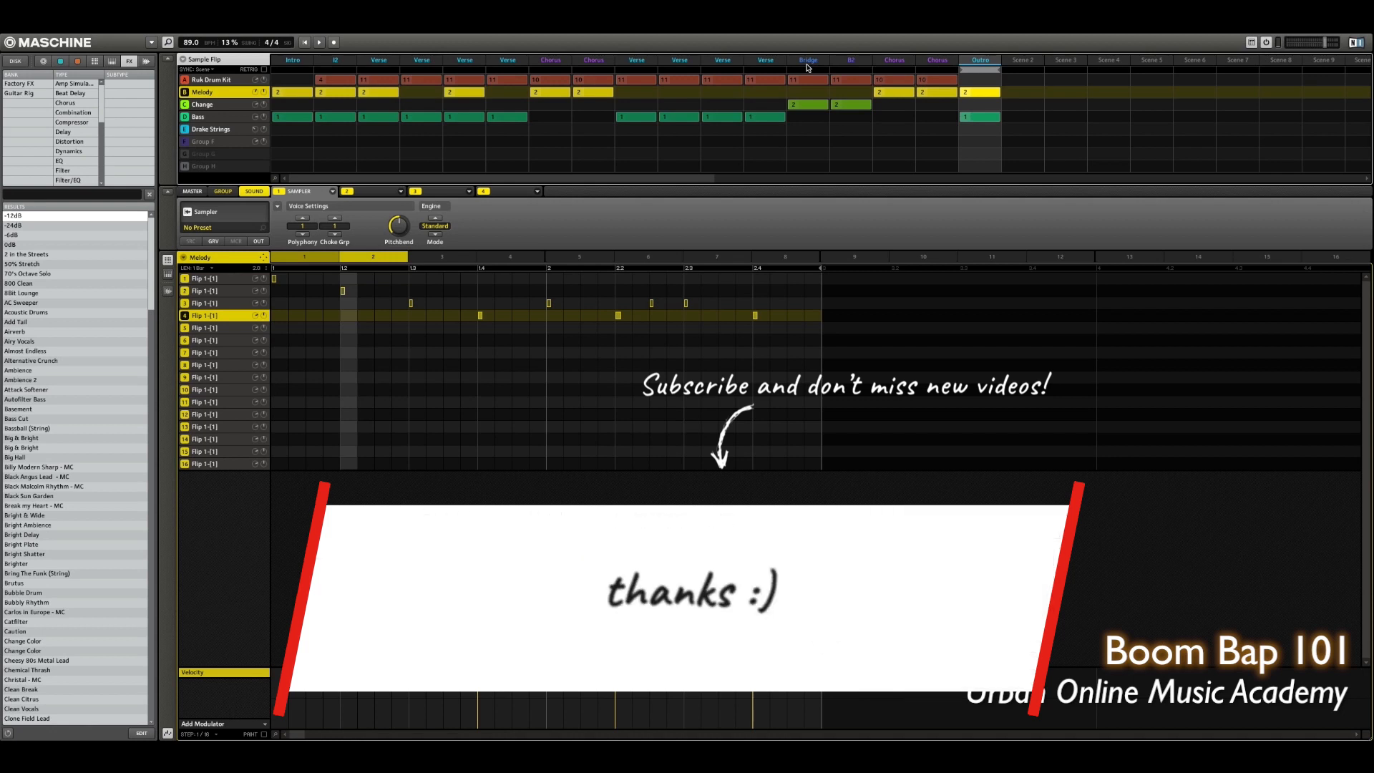
# Remove the last two Verse scenes before the Bridge, and select the final Chorus scene.
pyautogui.click(724, 63)
pyautogui.rightClick(724, 63)
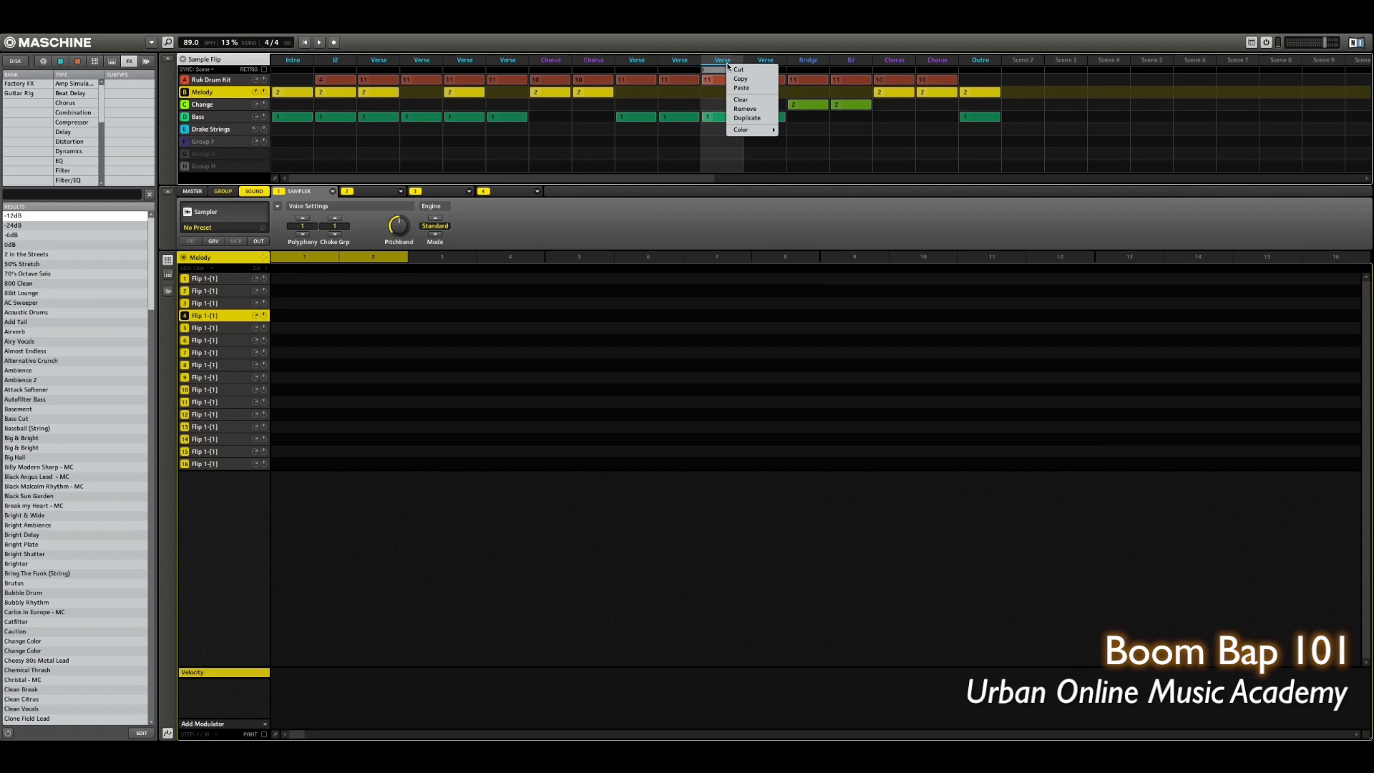
pyautogui.click(749, 111)
pyautogui.rightClick(717, 63)
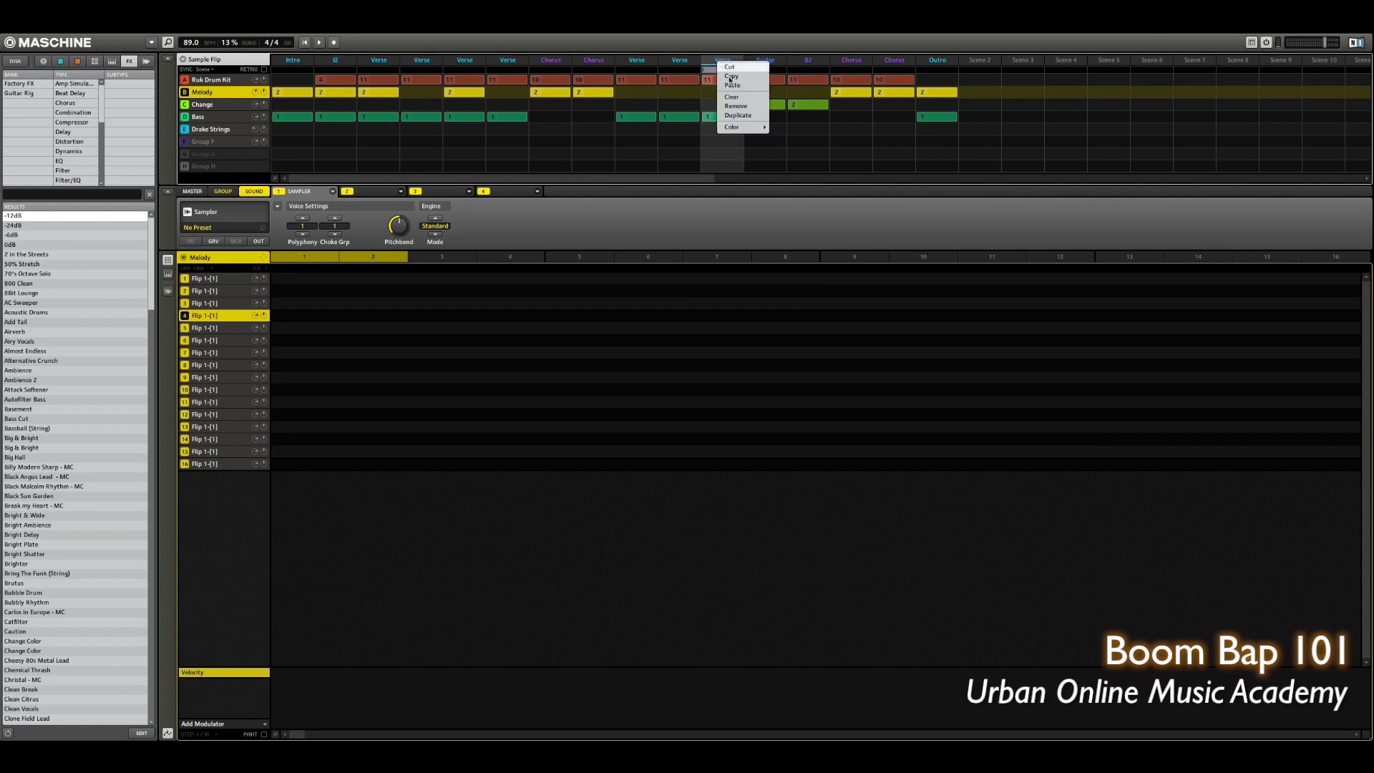
pyautogui.click(736, 106)
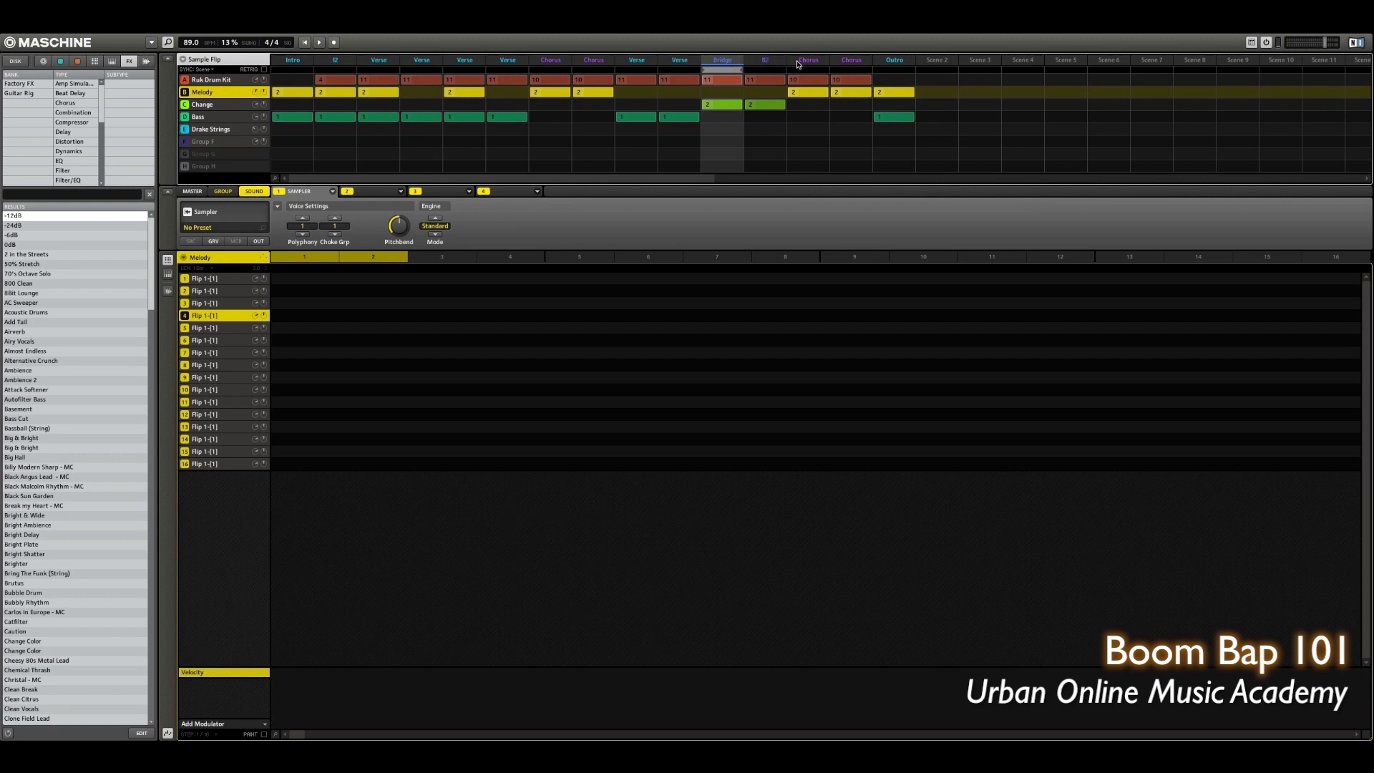
pyautogui.click(851, 62)
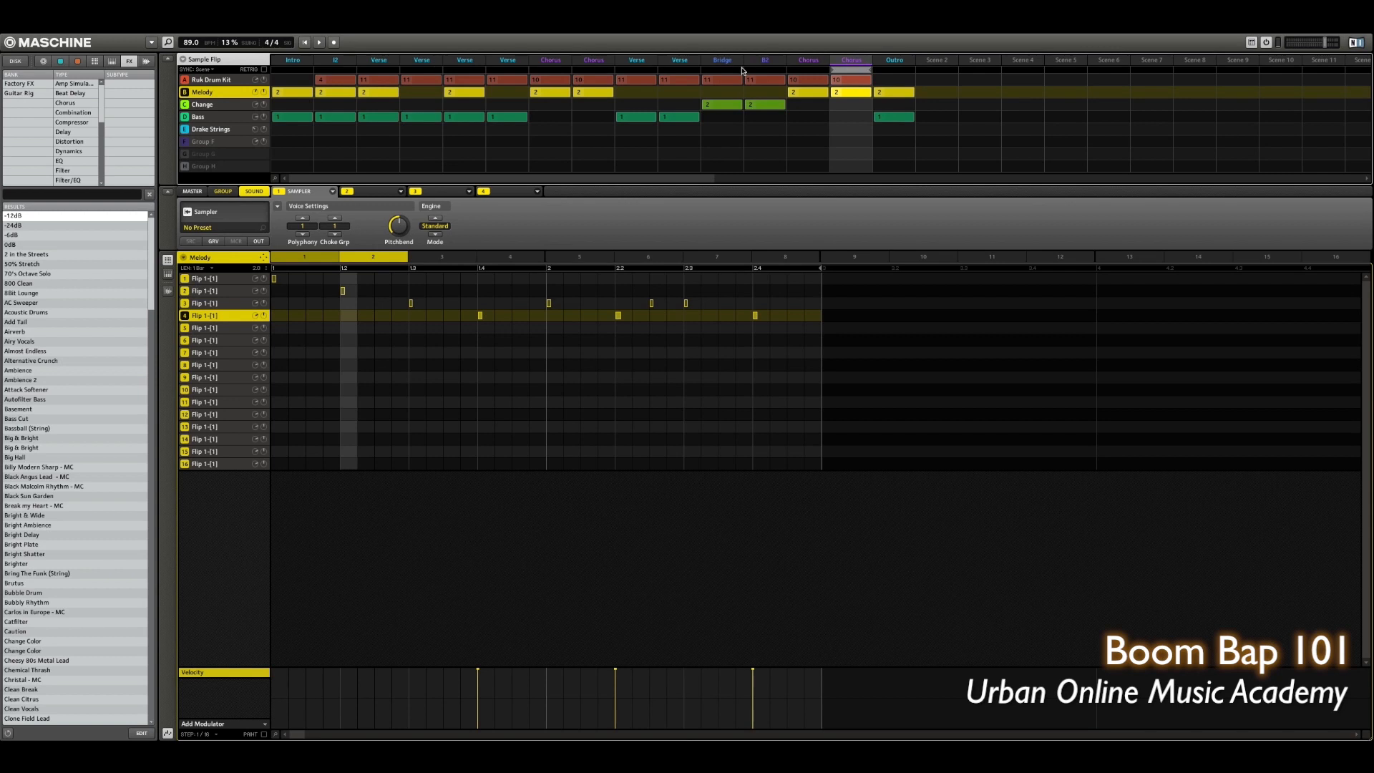
# Duplicate the last Verse scene before the Bridge and remove the surplus copy, keeping three additional Verses.
pyautogui.click(677, 64)
pyautogui.rightClick(677, 65)
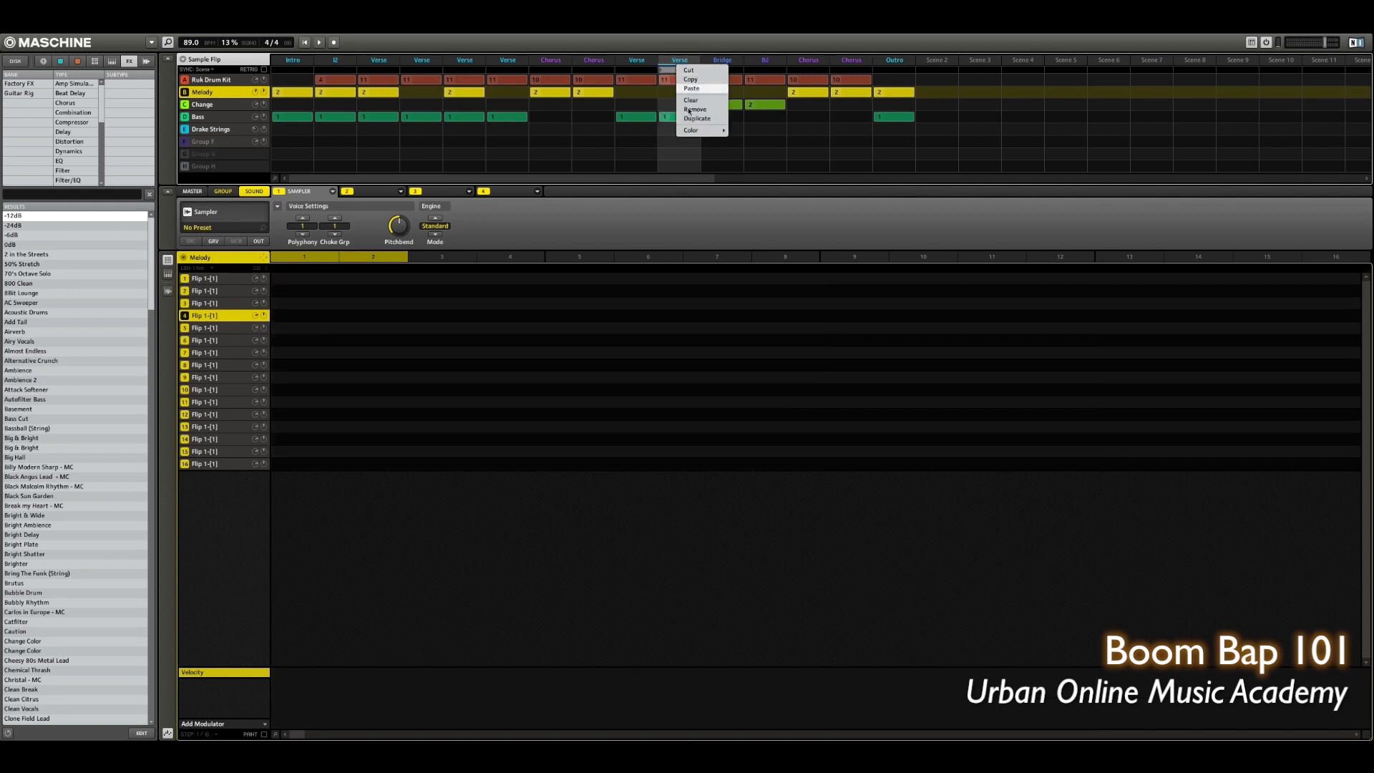
pyautogui.click(694, 116)
pyautogui.rightClick(685, 60)
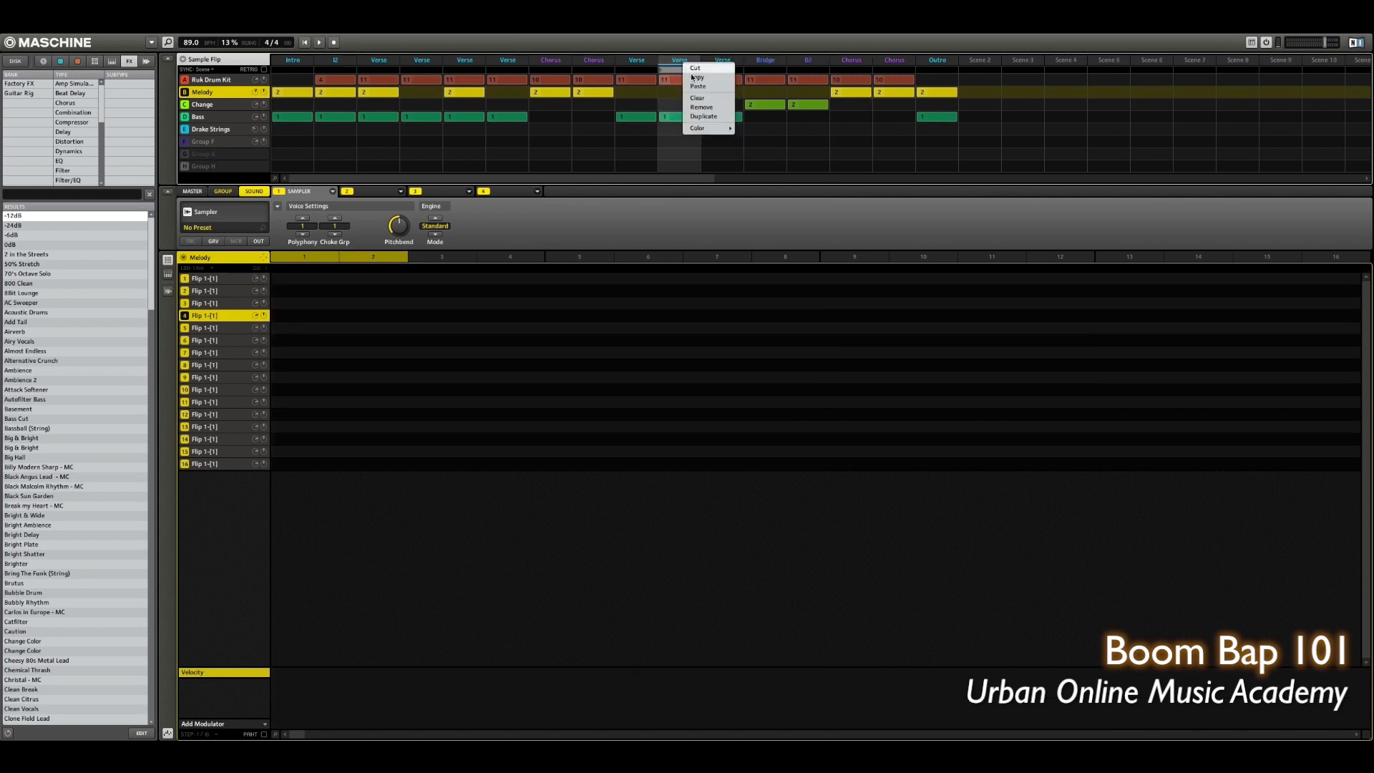
pyautogui.click(705, 116)
pyautogui.rightClick(715, 60)
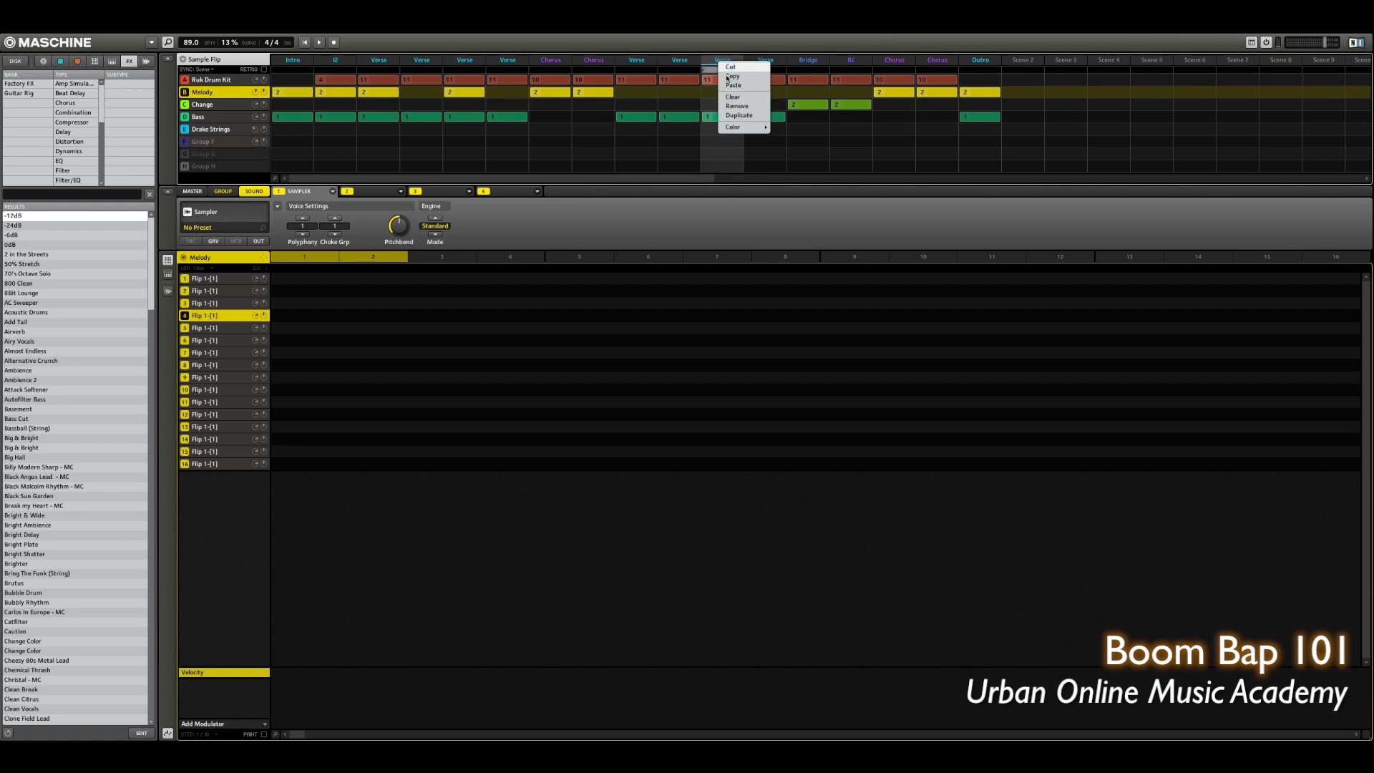
pyautogui.click(734, 114)
pyautogui.rightClick(722, 69)
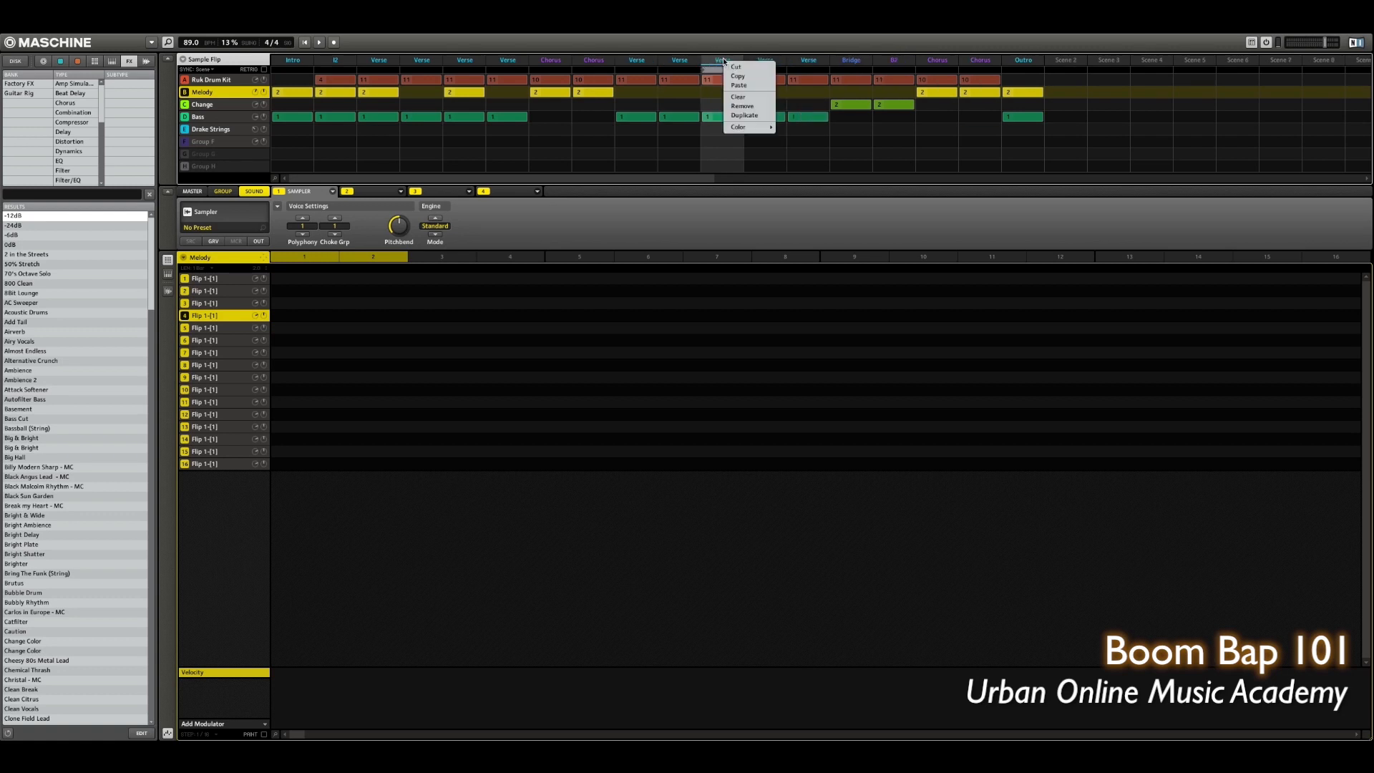
pyautogui.click(744, 115)
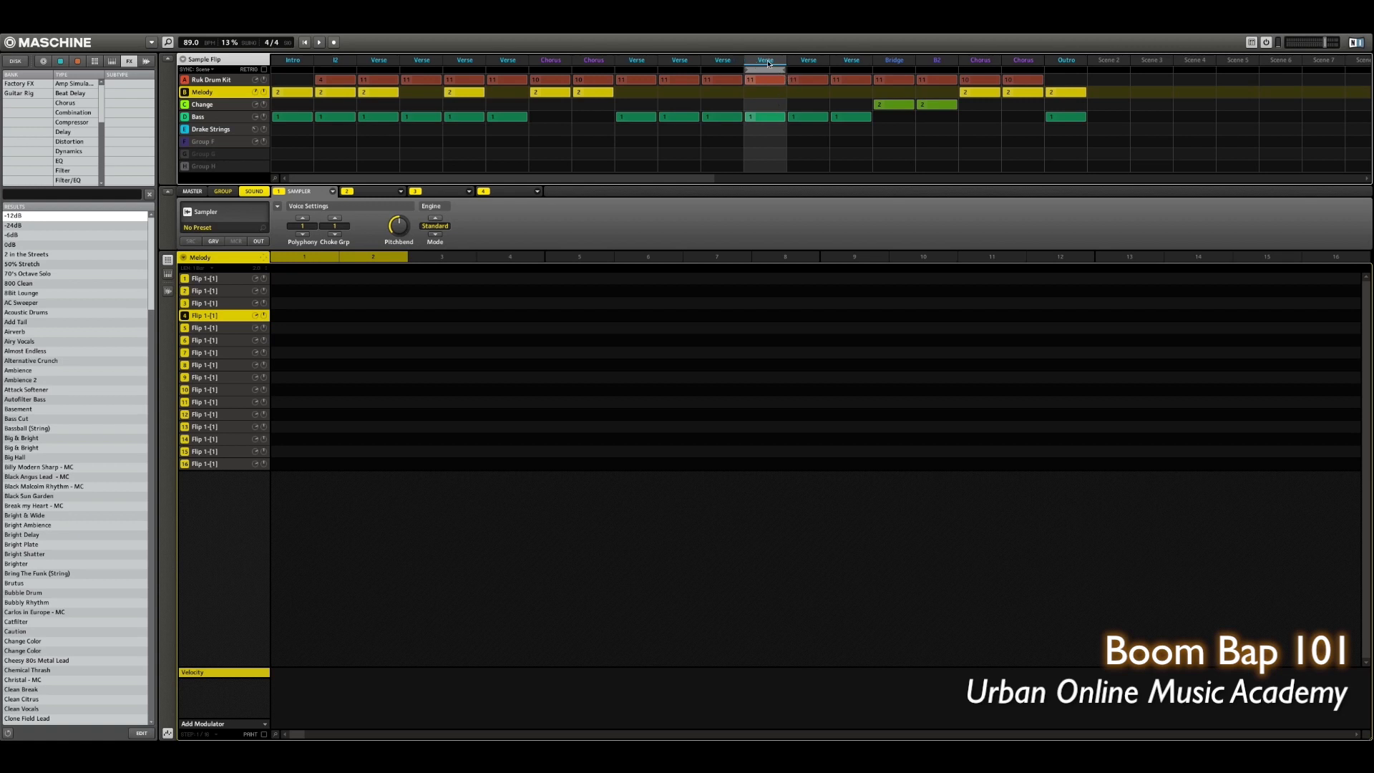
pyautogui.rightClick(764, 66)
pyautogui.click(786, 108)
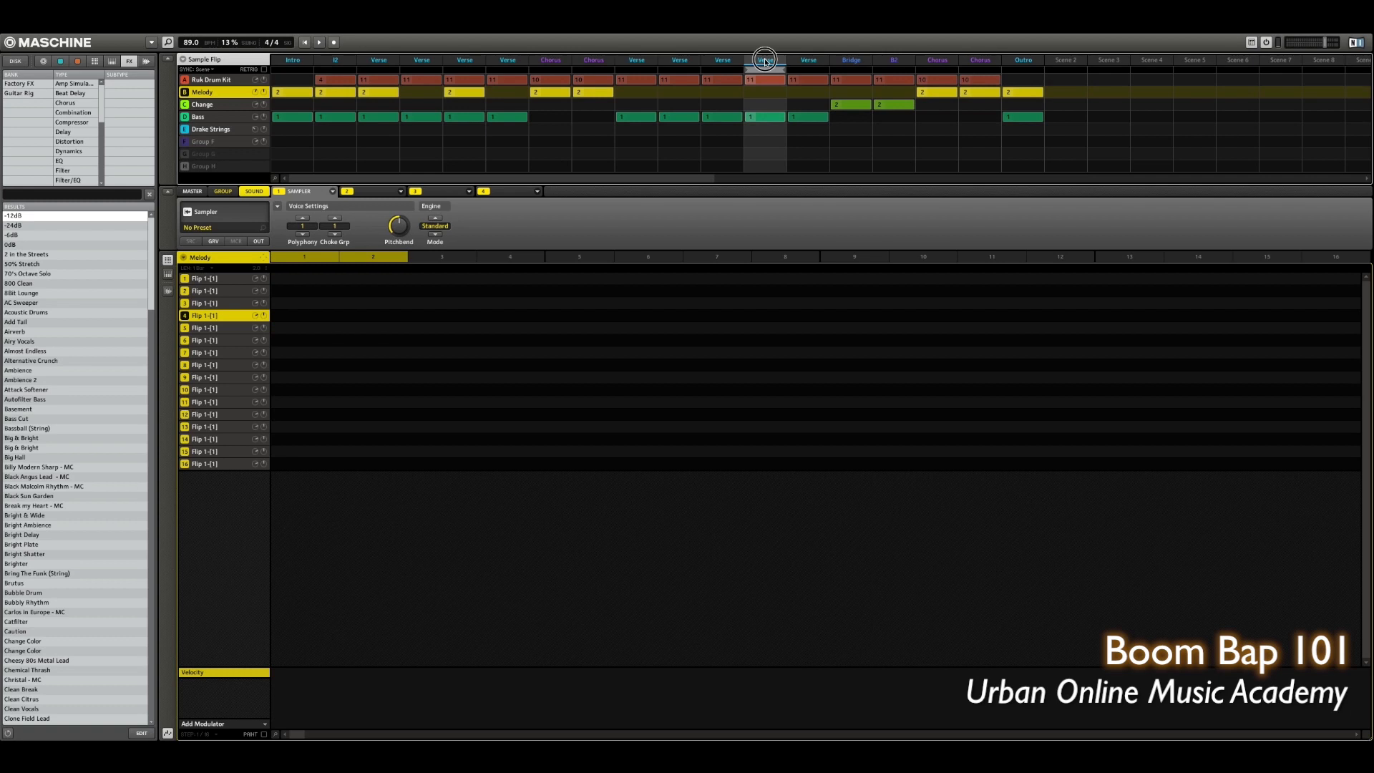
# Move the three additional Verse scenes between the final Chorus and the Outro.
pyautogui.moveTo(764, 63); pyautogui.dragTo(987, 60)
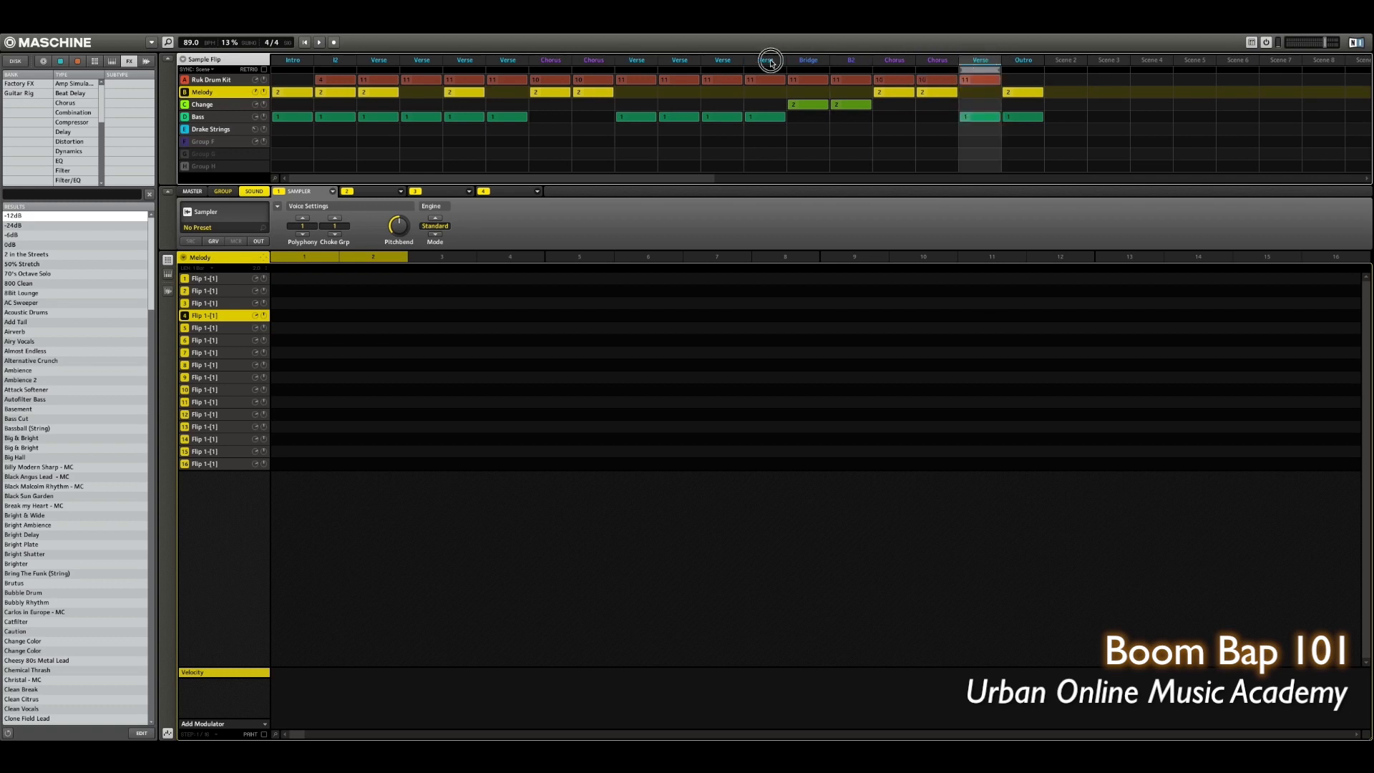
pyautogui.moveTo(771, 61); pyautogui.dragTo(971, 62)
pyautogui.moveTo(719, 61); pyautogui.dragTo(913, 59)
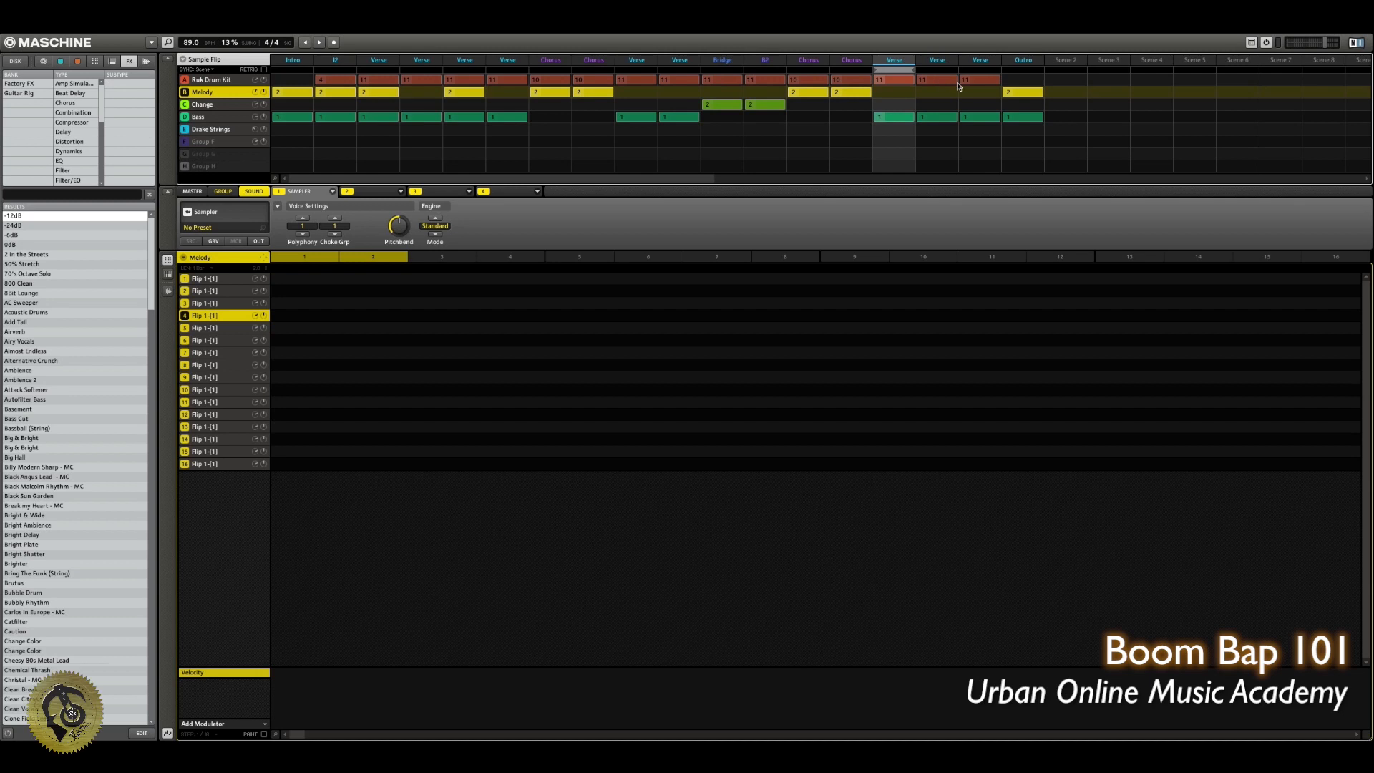
# Duplicate the Outro scene and rename the copy O2.
pyautogui.click(1024, 65)
pyautogui.rightClick(1023, 65)
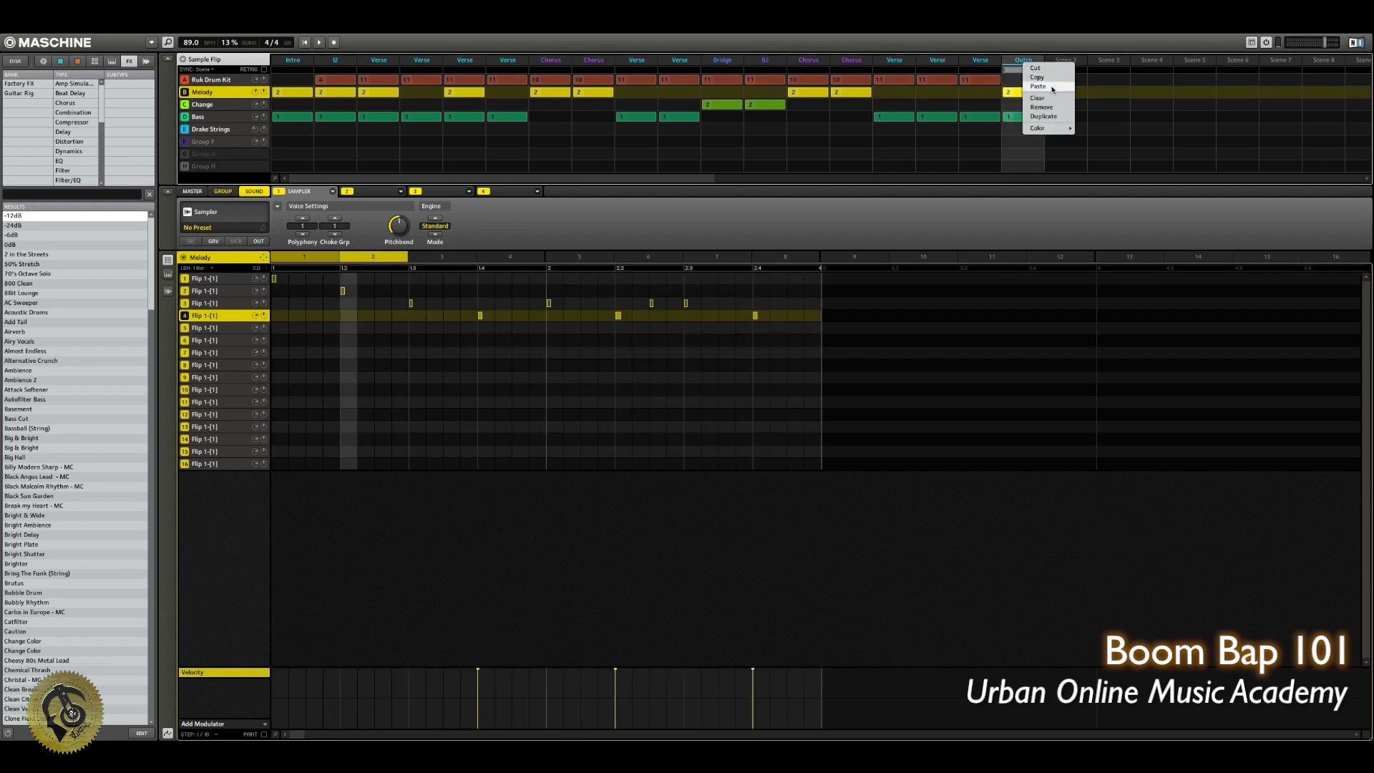
pyautogui.click(1052, 90)
pyautogui.rightClick(1026, 64)
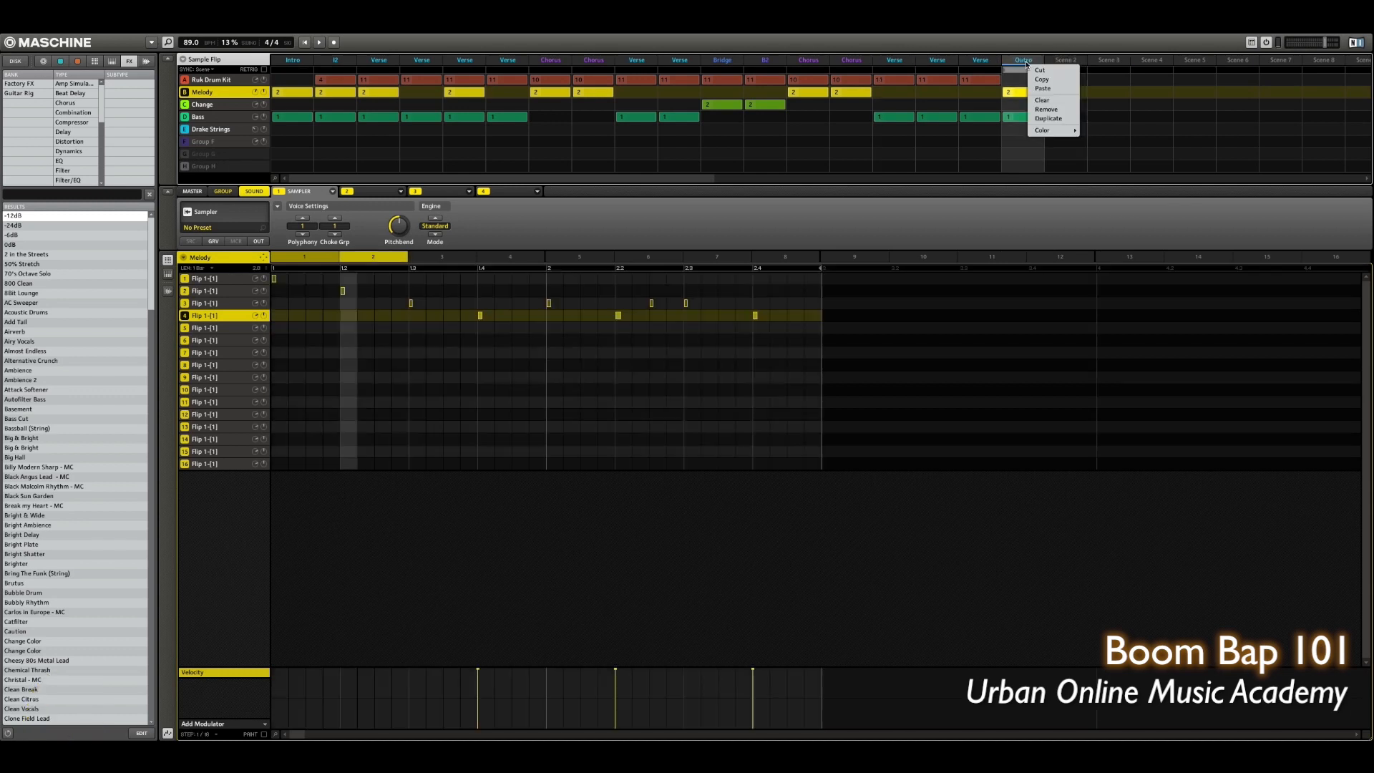
pyautogui.click(1048, 118)
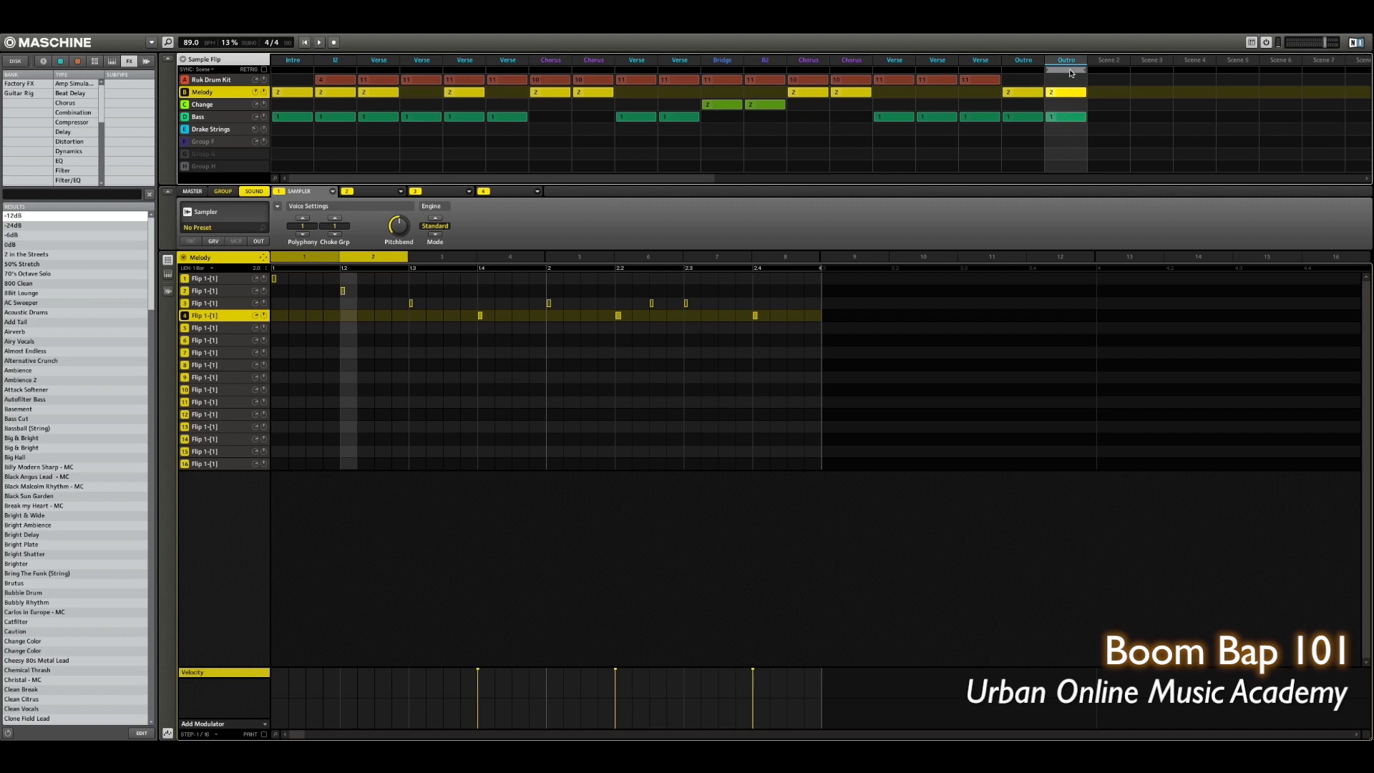
pyautogui.doubleClick(1063, 63)
pyautogui.write('O2')
pyautogui.press('Return')
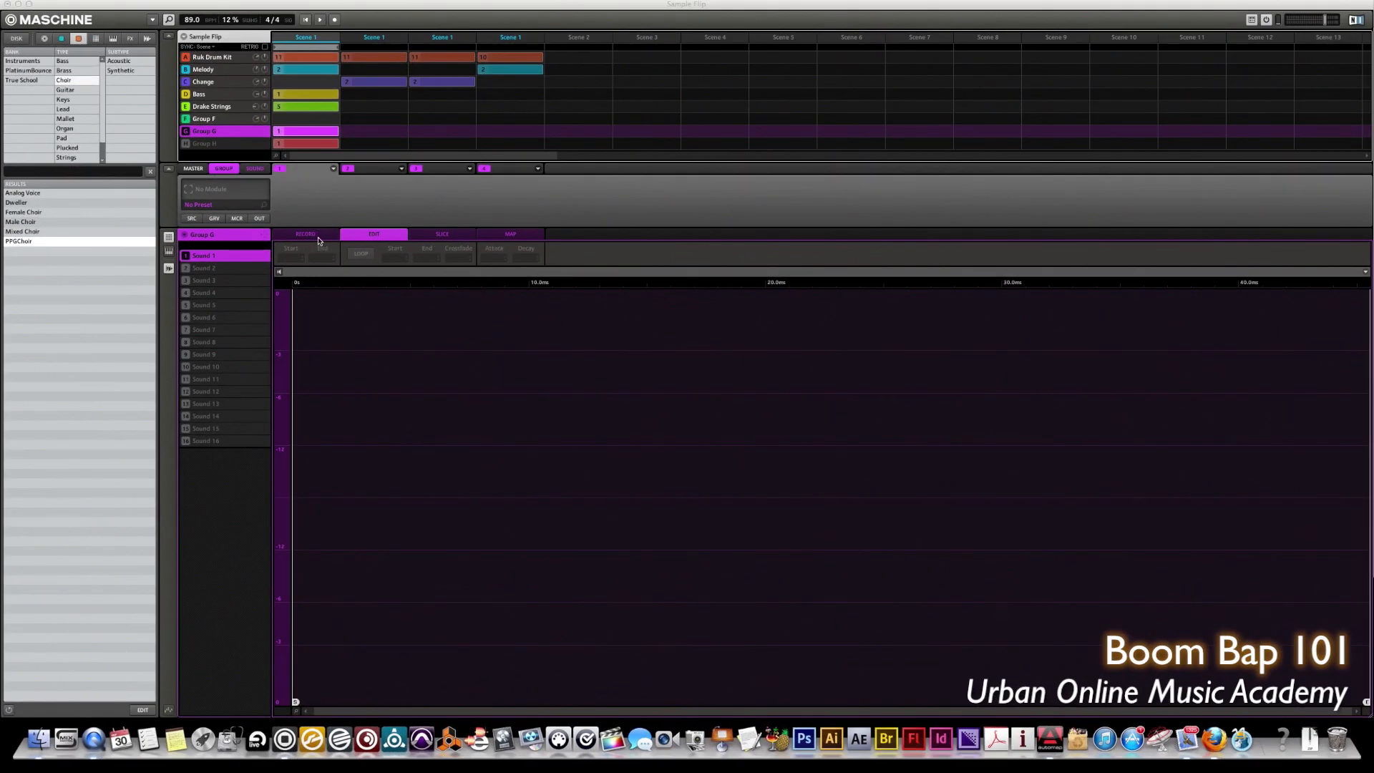
# Open the sampler's recording page for Sound 1 of Group G and set its source to the internal Master output.
pyautogui.click(322, 235)
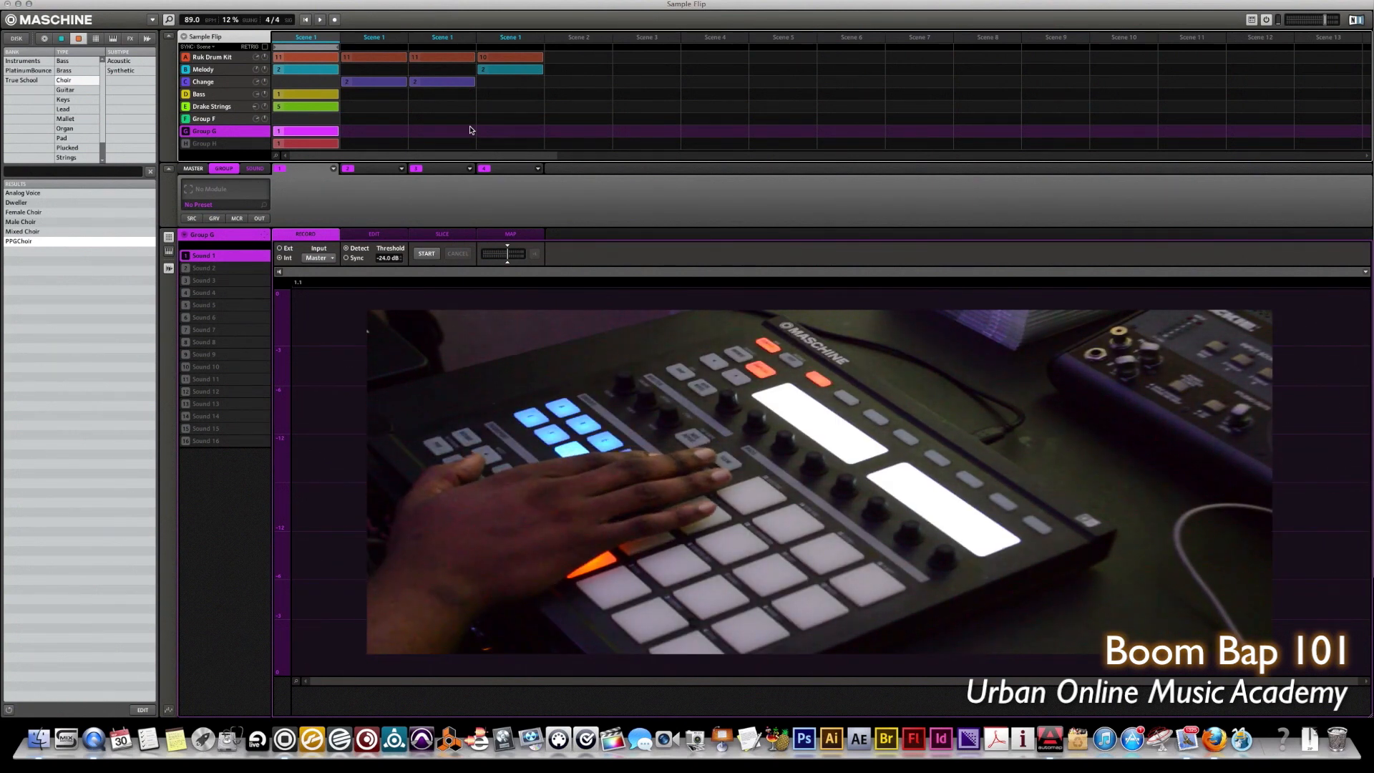
pyautogui.click(329, 235)
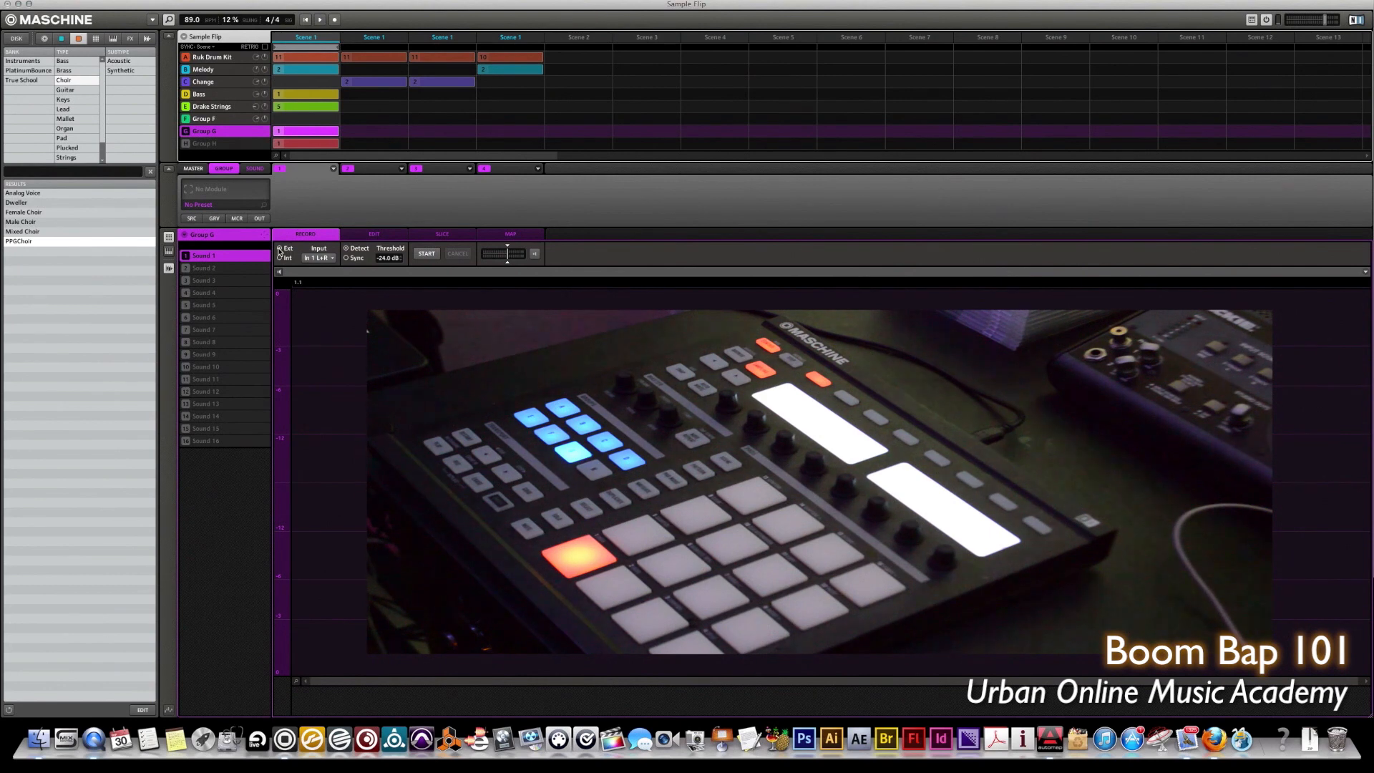
pyautogui.click(318, 258)
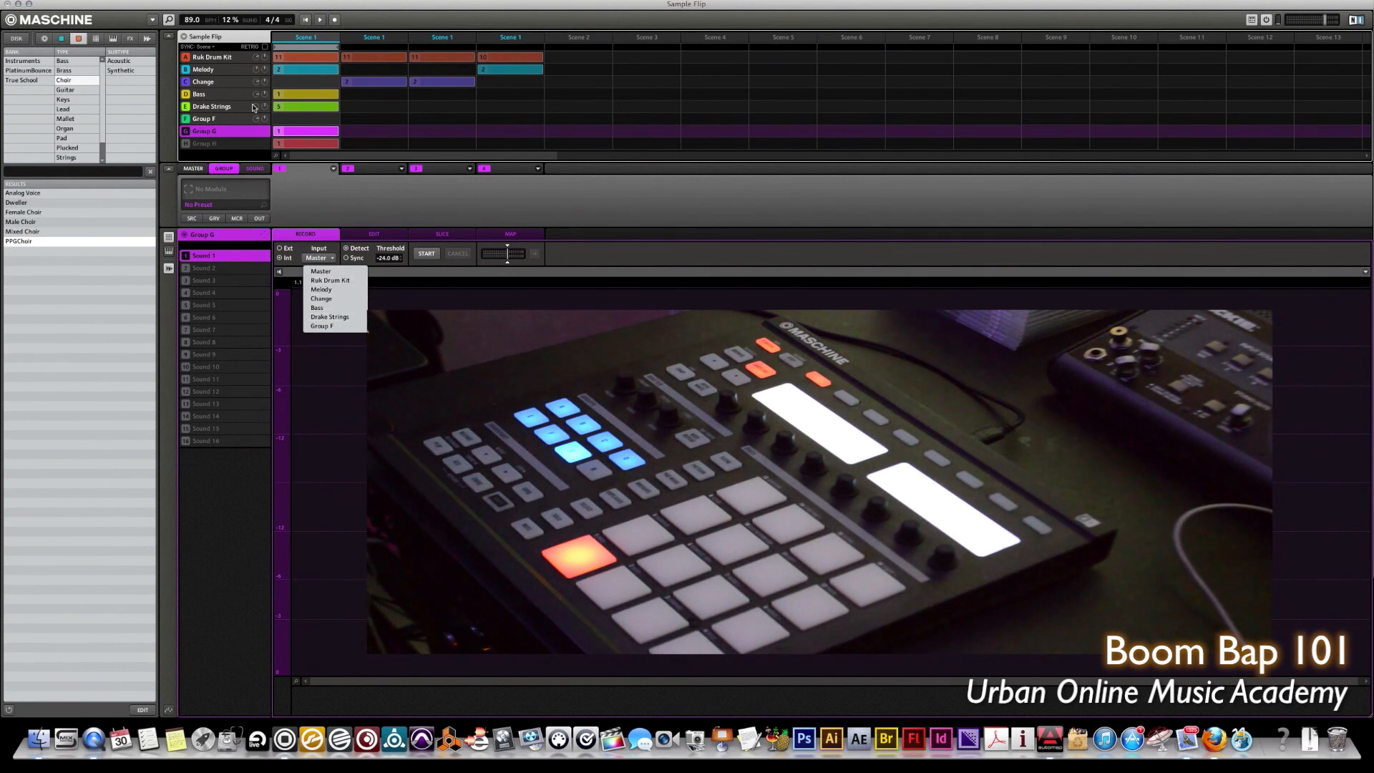
pyautogui.click(320, 273)
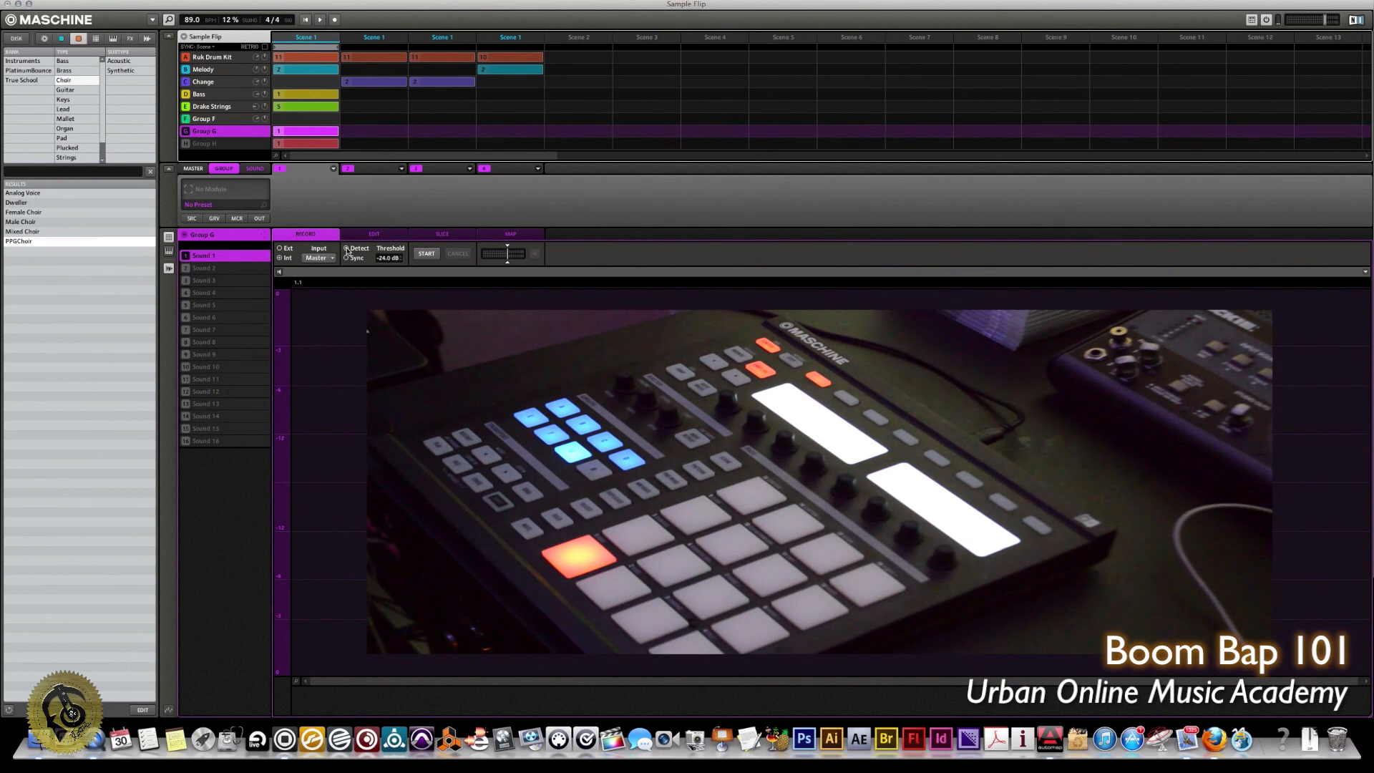
# Record the Master output into Sound 1 of Group G using Detect mode, and stop once the song has been captured.
pyautogui.click(420, 255)
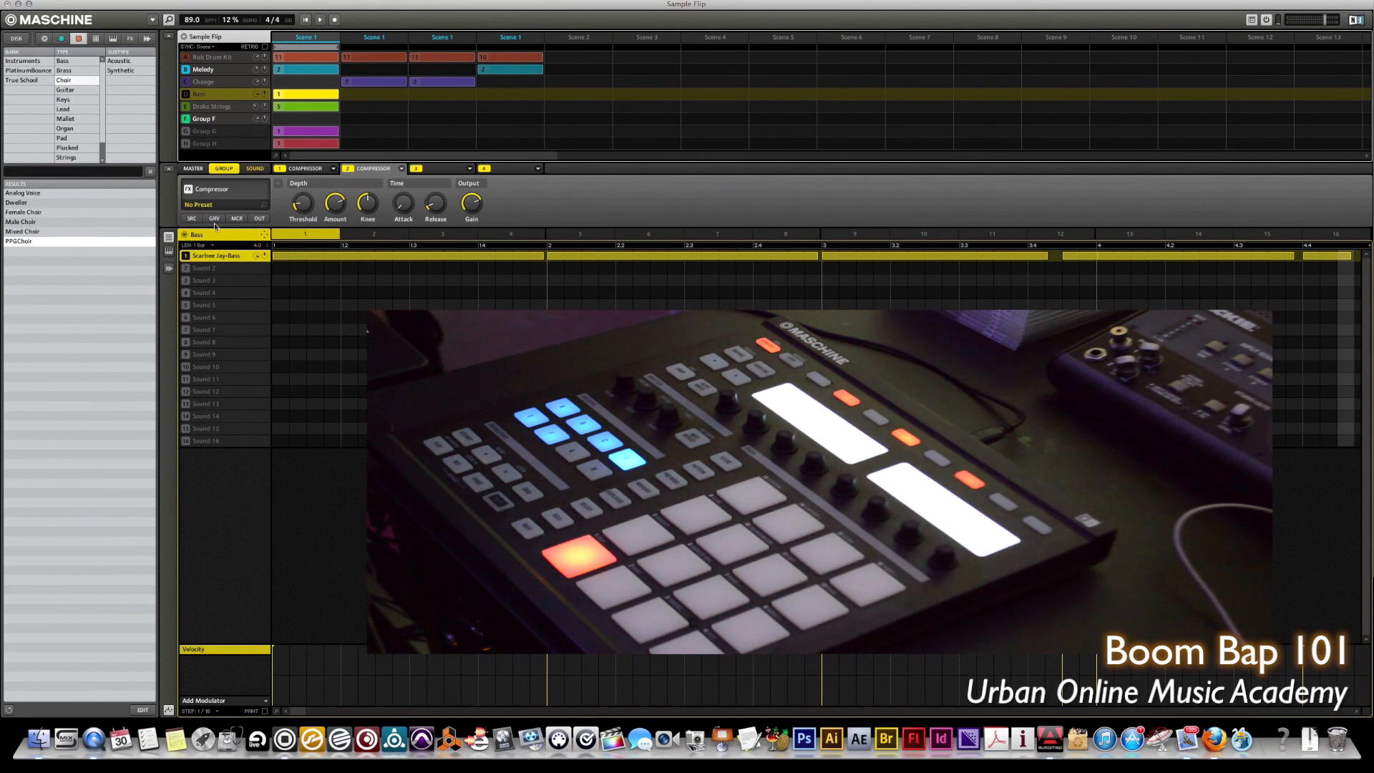
pyautogui.click(208, 136)
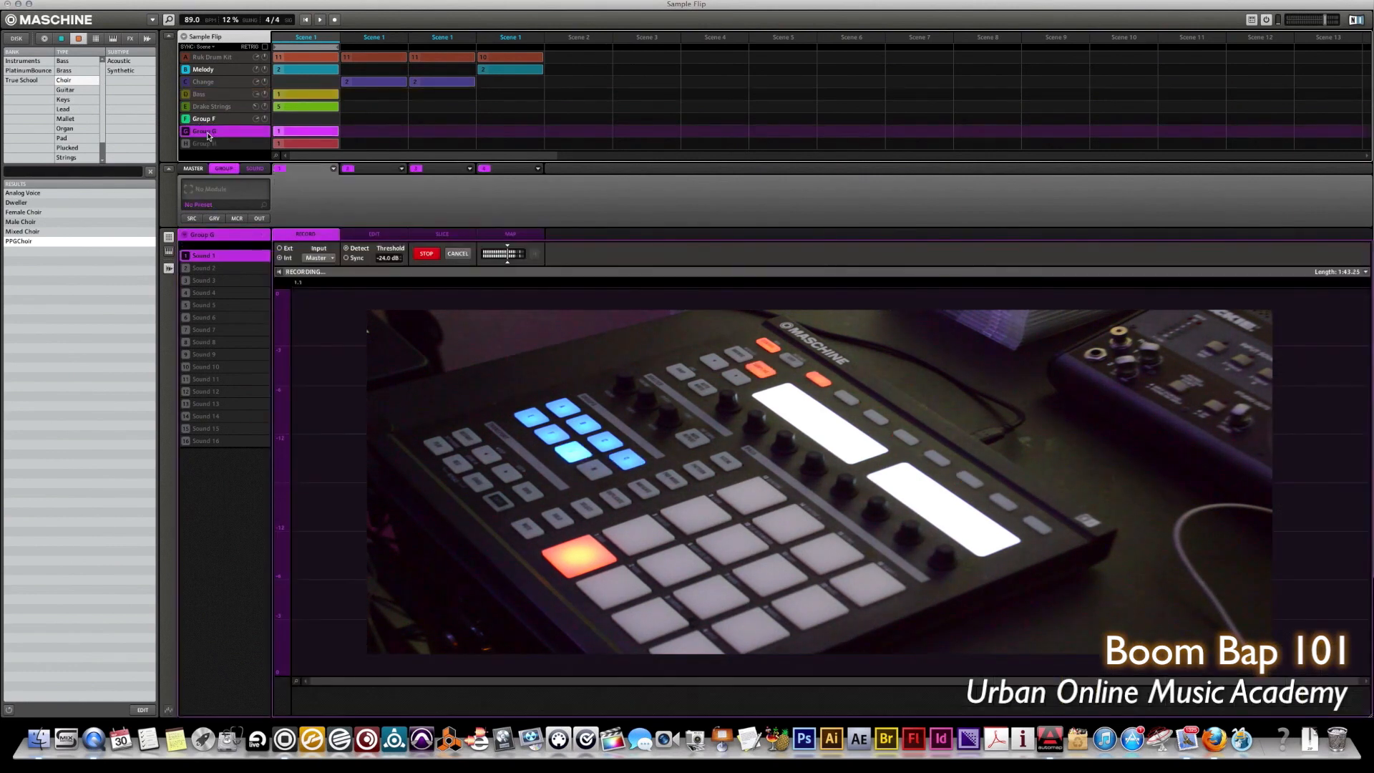
pyautogui.click(427, 254)
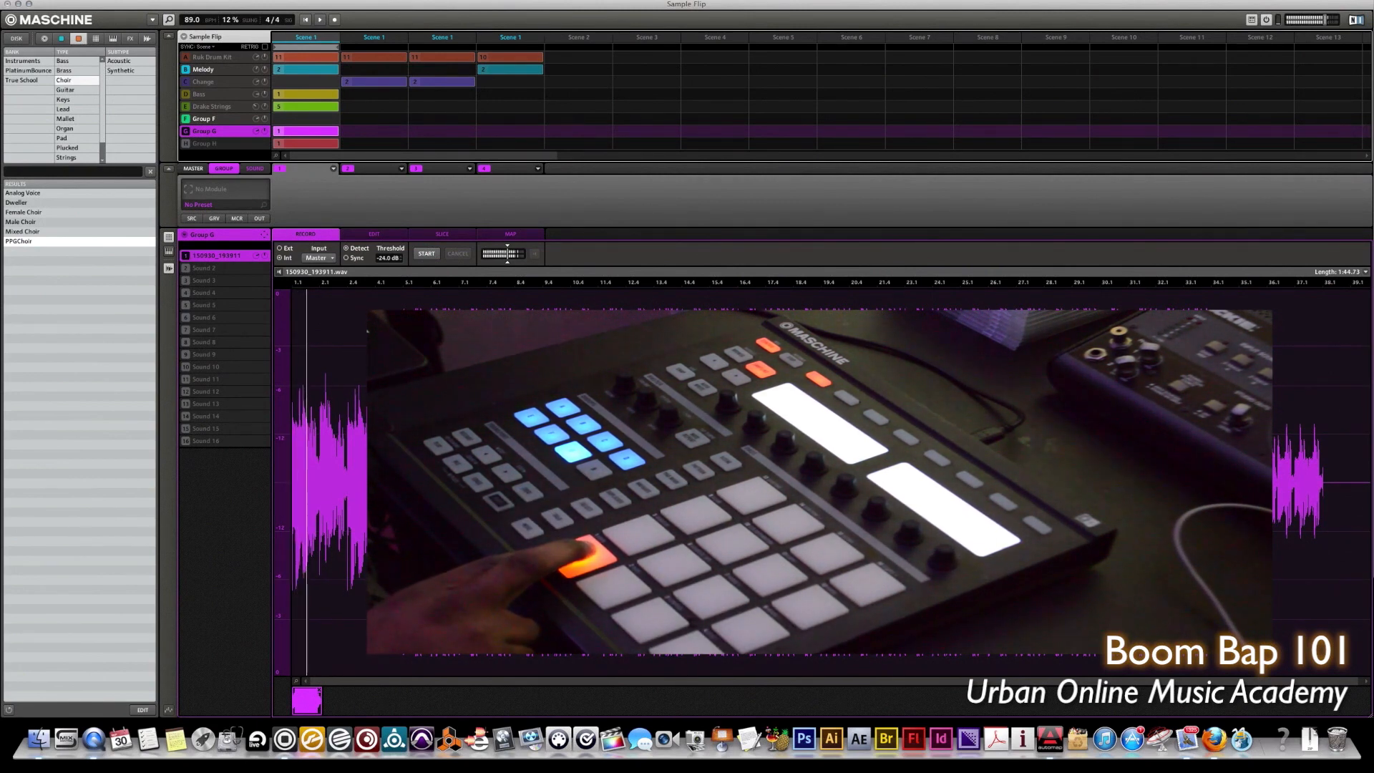
# Open the new recording's containing folder and preview 150930_193911.wav.
pyautogui.click(1365, 274)
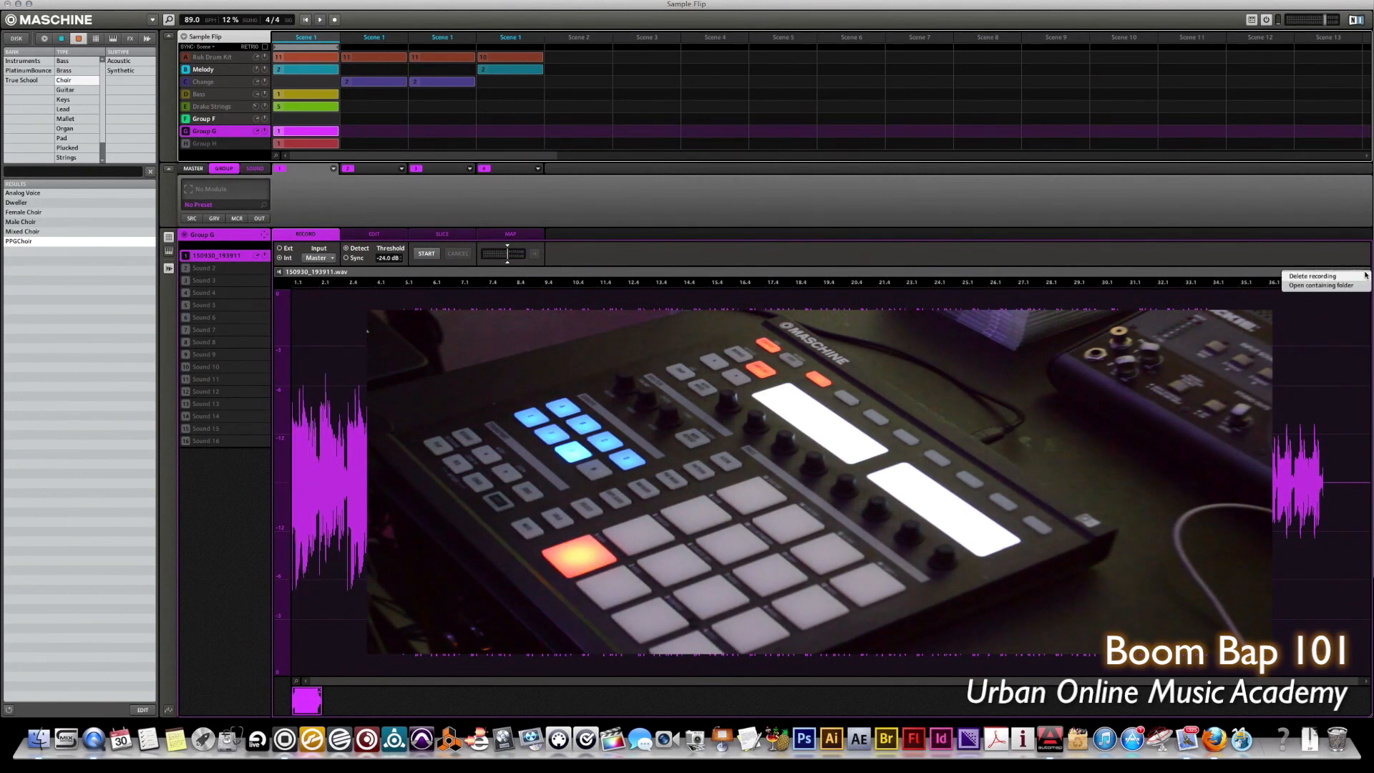
pyautogui.click(1321, 286)
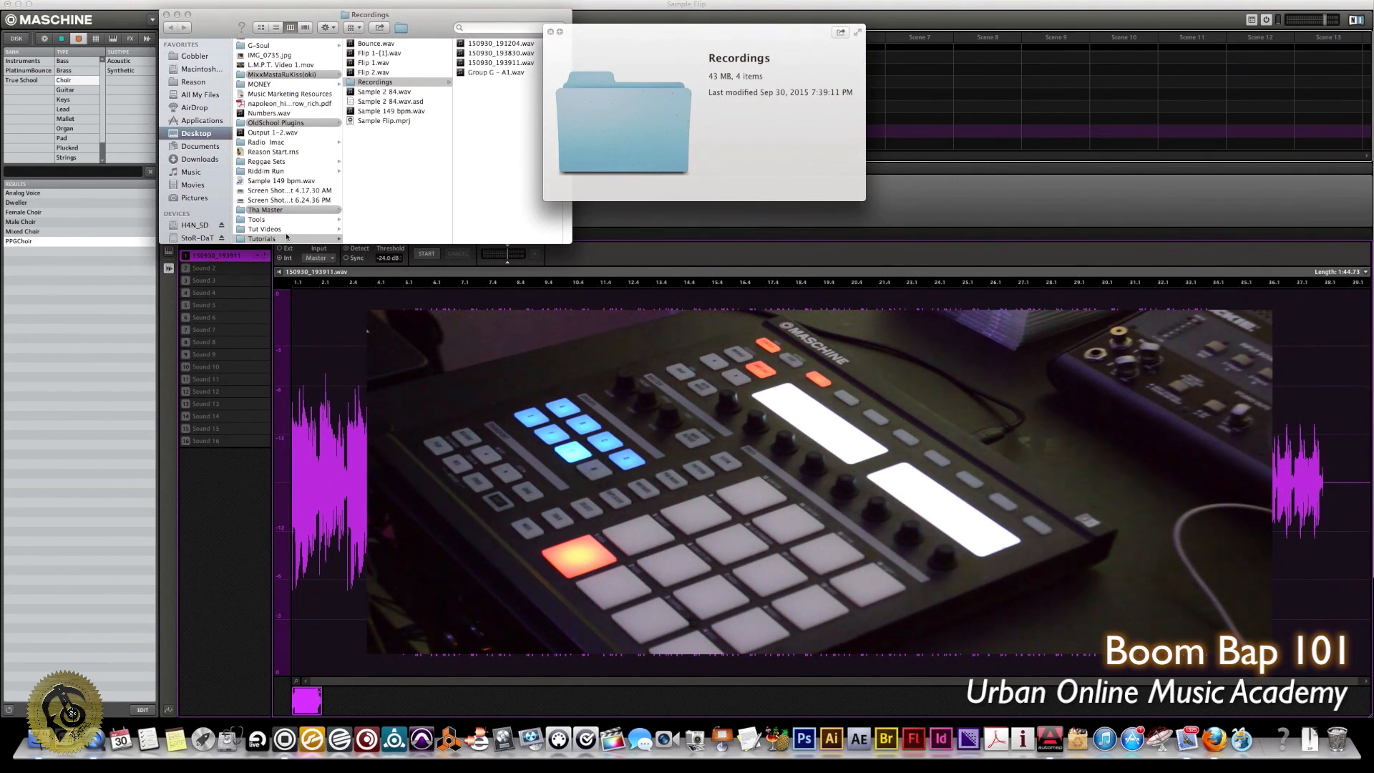
pyautogui.click(507, 64)
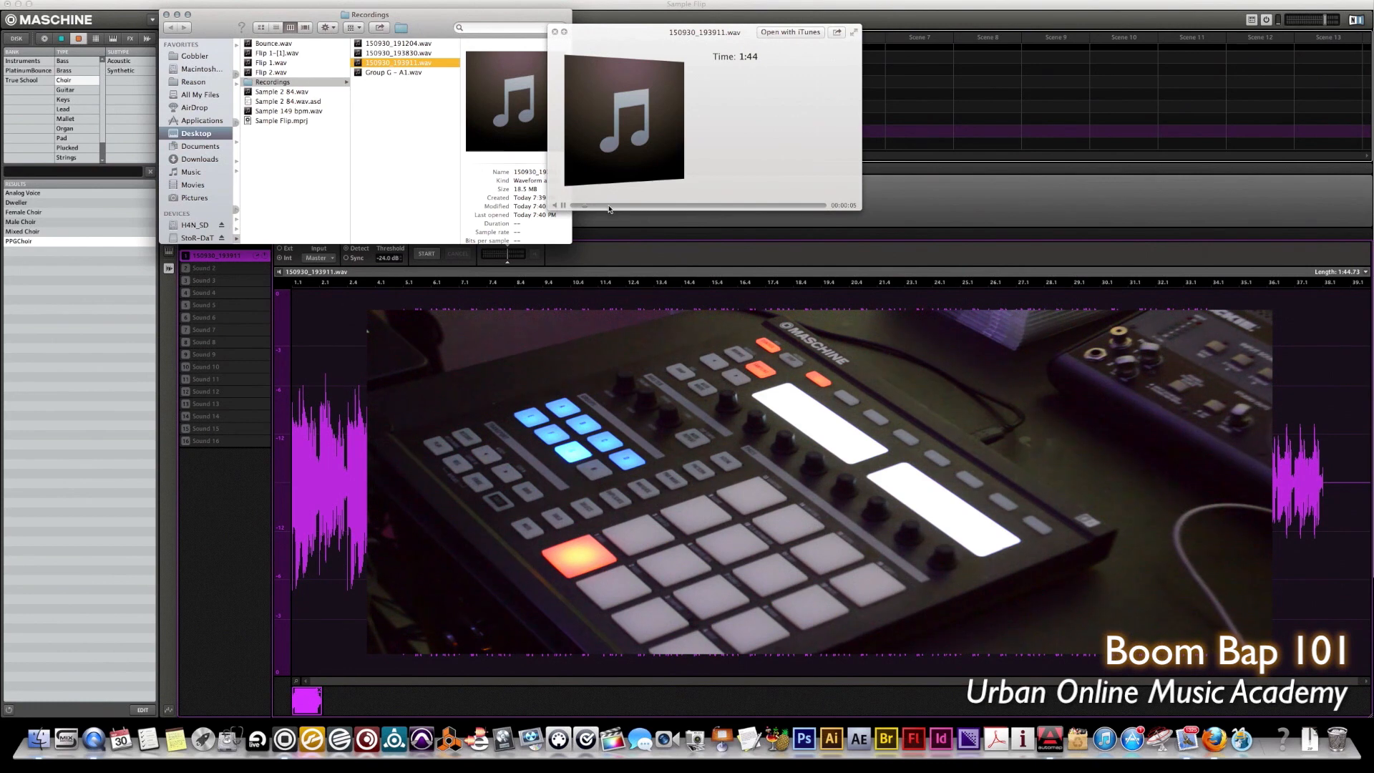
# Rename the recording 150930_193911.wav as Flip File.wav and close its preview.
pyautogui.click(372, 65)
pyautogui.write('Fre')
pyautogui.press('Return')
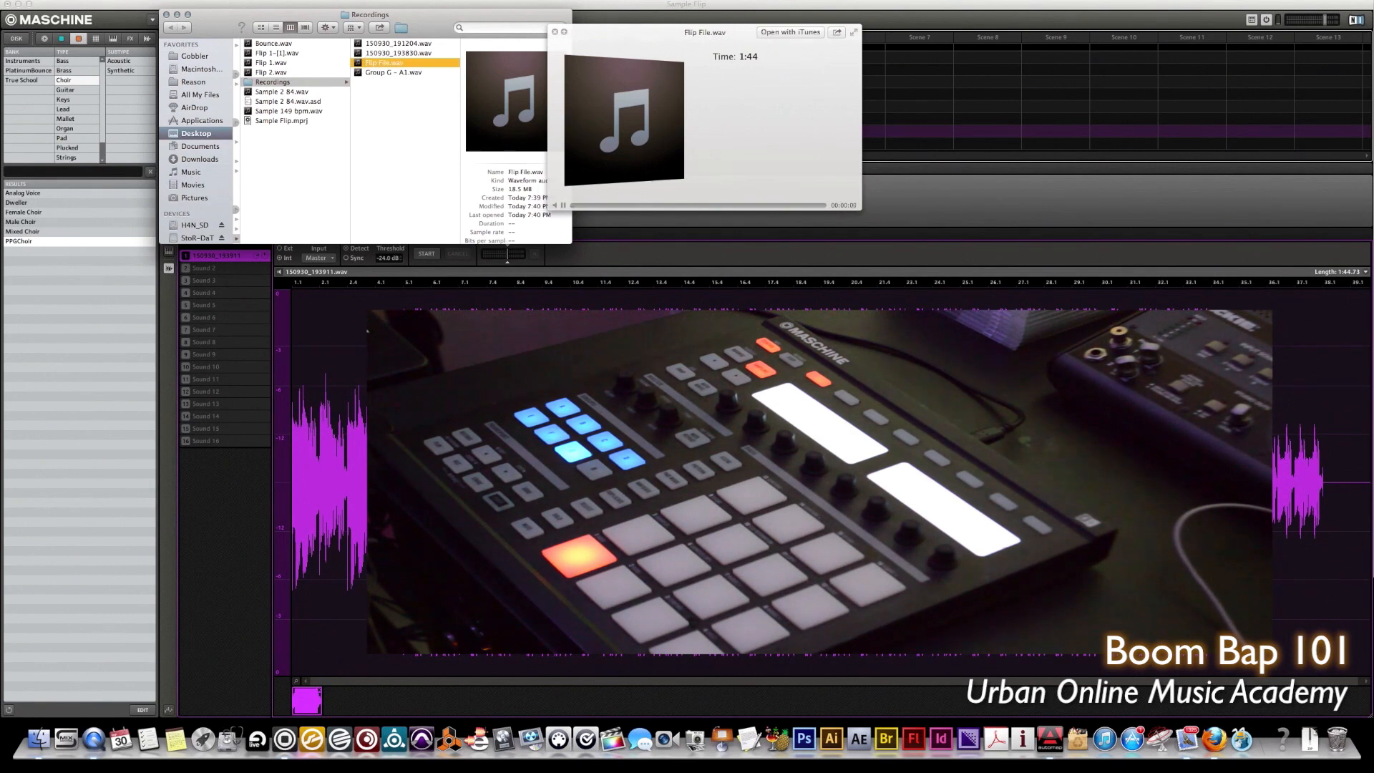
pyautogui.press('space')
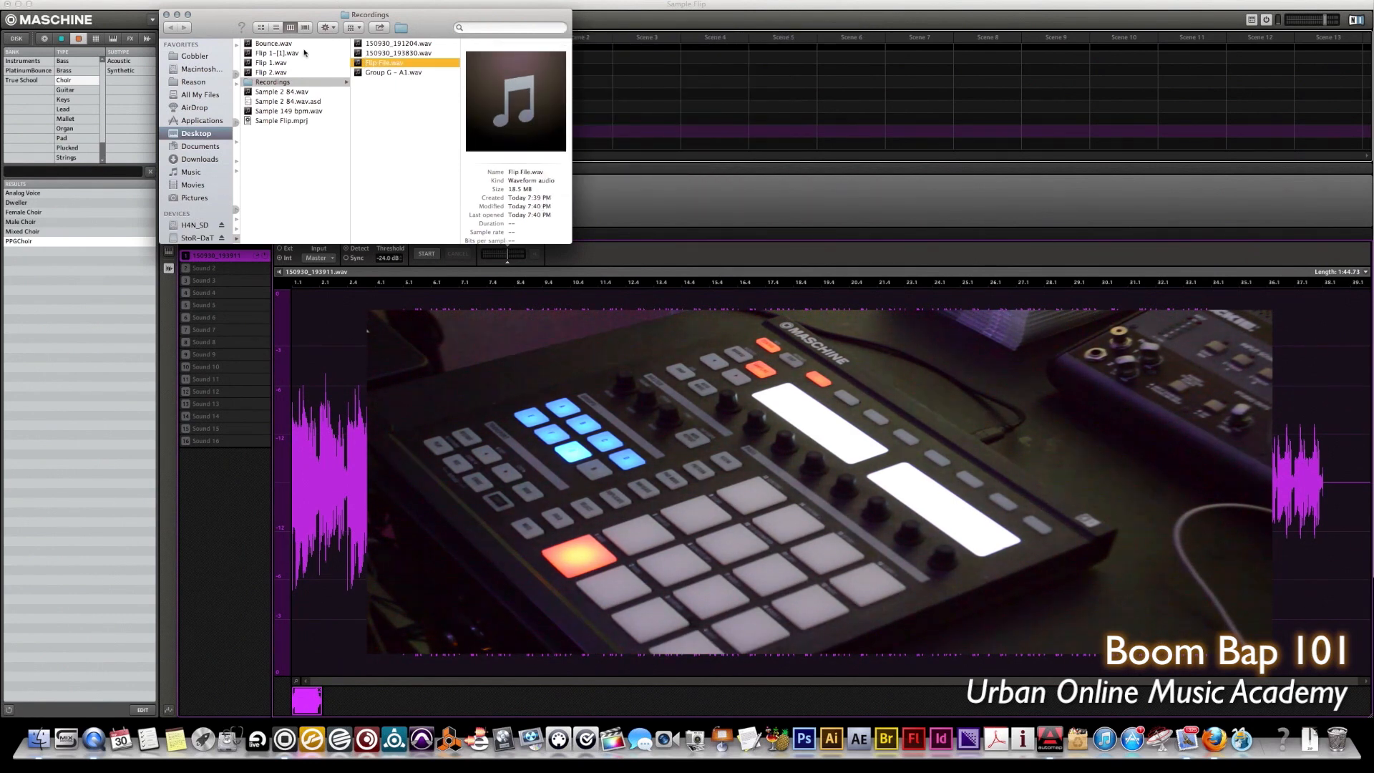